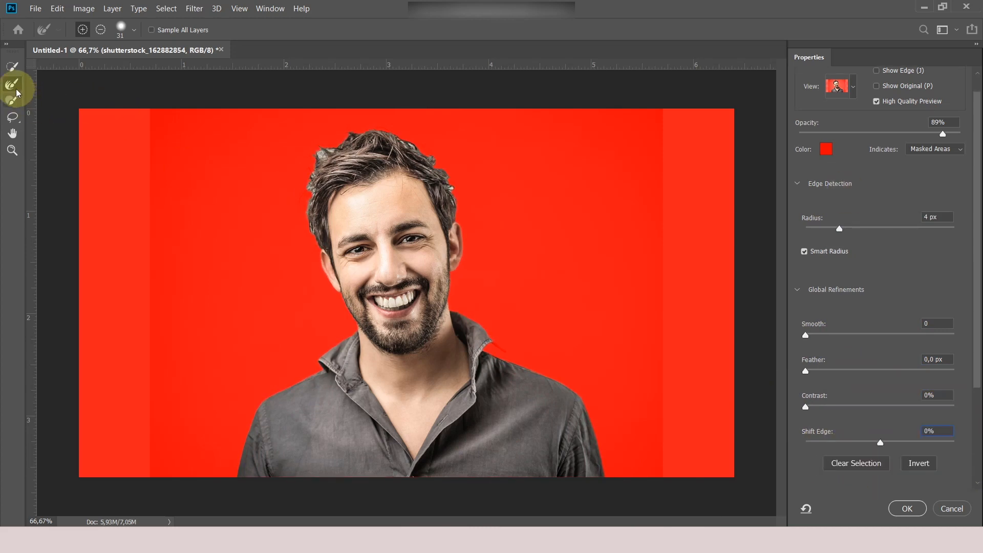
Step: Brush around the man's hair outline with the Refine Edge Brush to clean up the selection edge
{"action": "left_click_drag", "start_coordinate": [325, 134], "coordinate": [326, 150]}
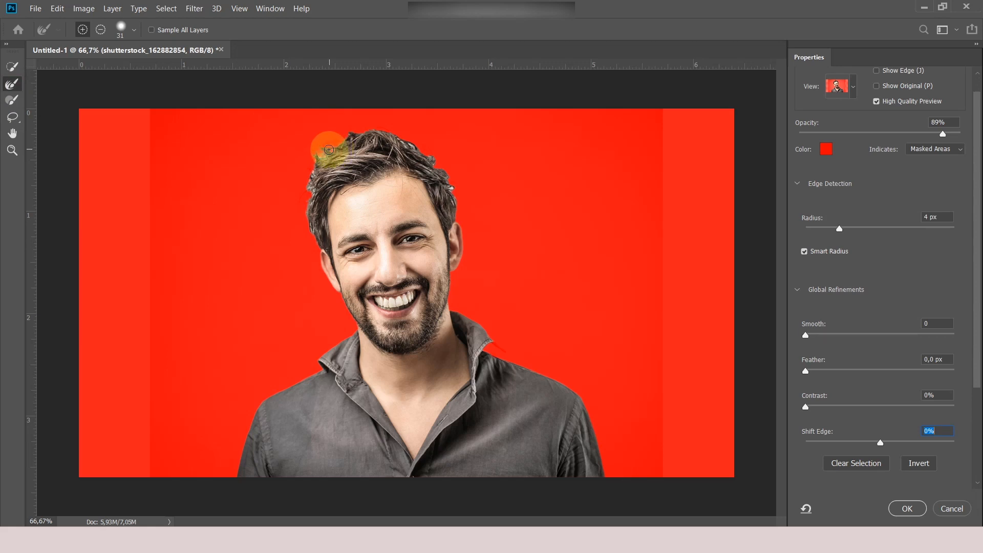
{"action": "left_click_drag", "start_coordinate": [329, 150], "coordinate": [309, 178]}
{"action": "left_click_drag", "start_coordinate": [307, 230], "coordinate": [297, 265]}
{"action": "left_click_drag", "start_coordinate": [395, 135], "coordinate": [410, 141]}
{"action": "left_click_drag", "start_coordinate": [446, 185], "coordinate": [456, 197]}
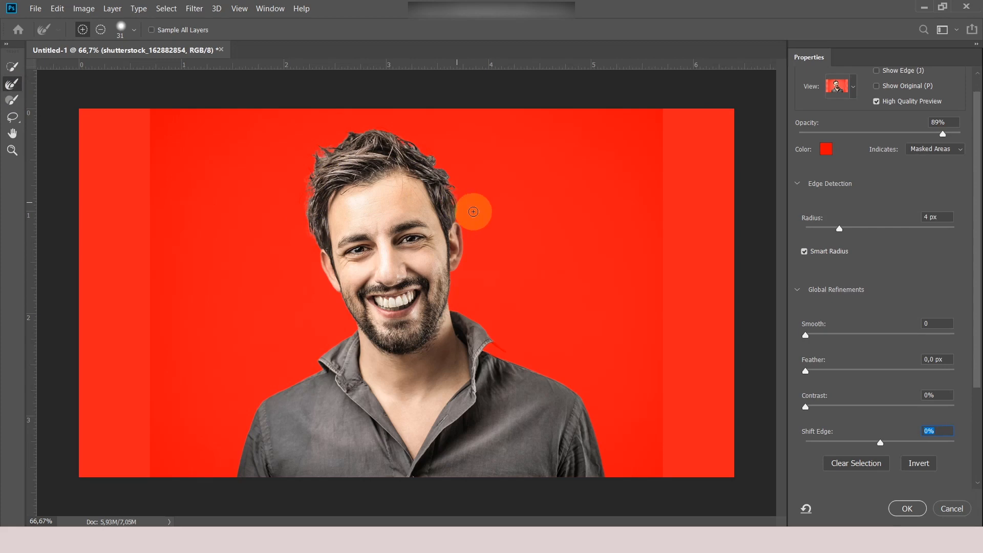
{"action": "left_click_drag", "start_coordinate": [306, 209], "coordinate": [300, 250]}
{"action": "mouse_move", "coordinate": [379, 168]}
{"action": "left_mouse_down"}
{"action": "mouse_move", "coordinate": [402, 147]}
{"action": "mouse_move", "coordinate": [448, 180]}
{"action": "left_mouse_up"}
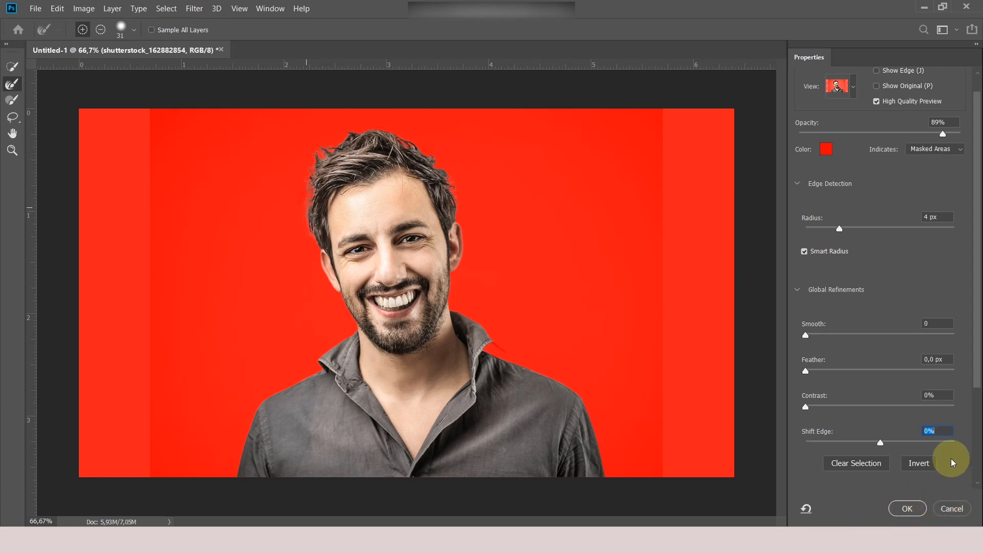
Step: Output the refined selection as a New Layer with Layer Mask
{"action": "scroll", "coordinate": [952, 462], "scroll_direction": "down", "scroll_amount": 3}
{"action": "left_click", "coordinate": [927, 453]}
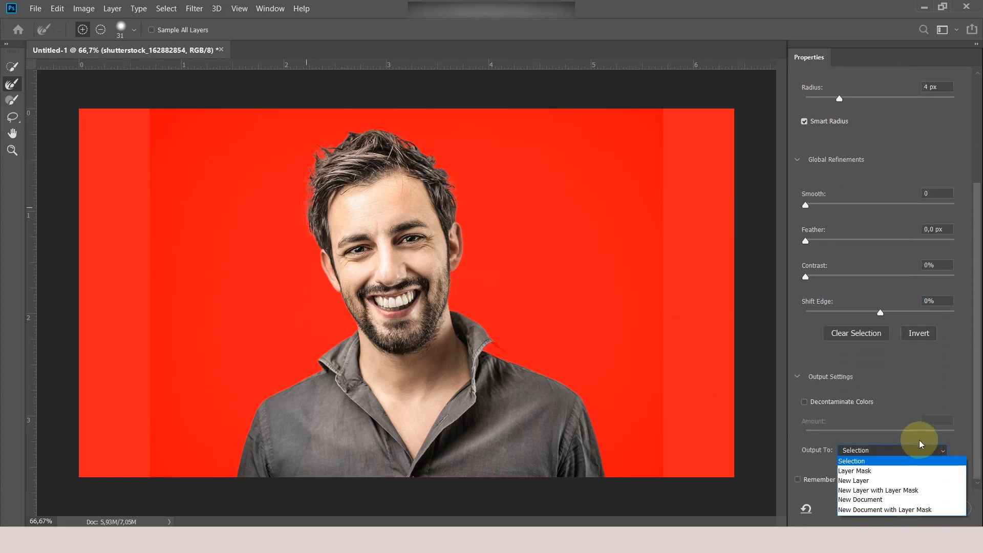
{"action": "left_click", "coordinate": [902, 491]}
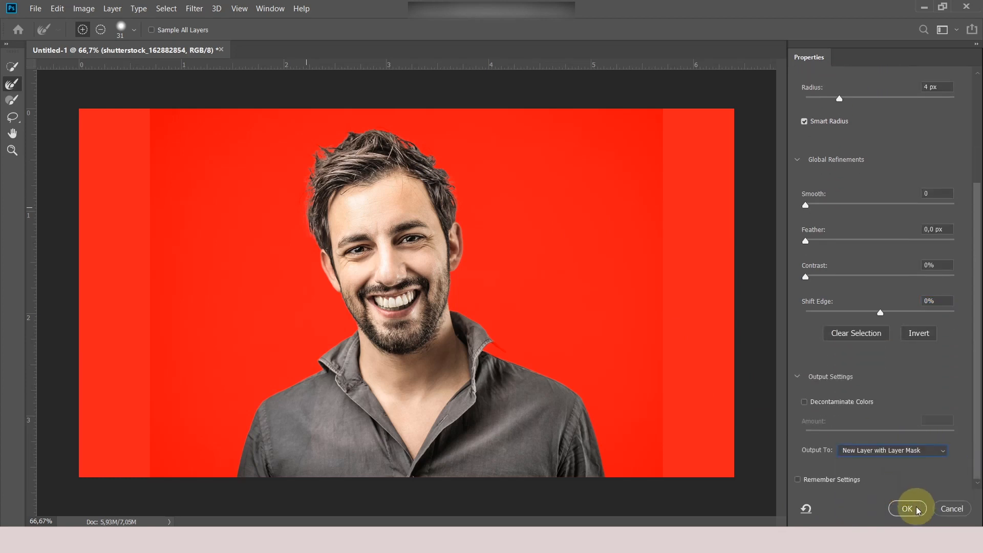
{"action": "left_click", "coordinate": [909, 509]}
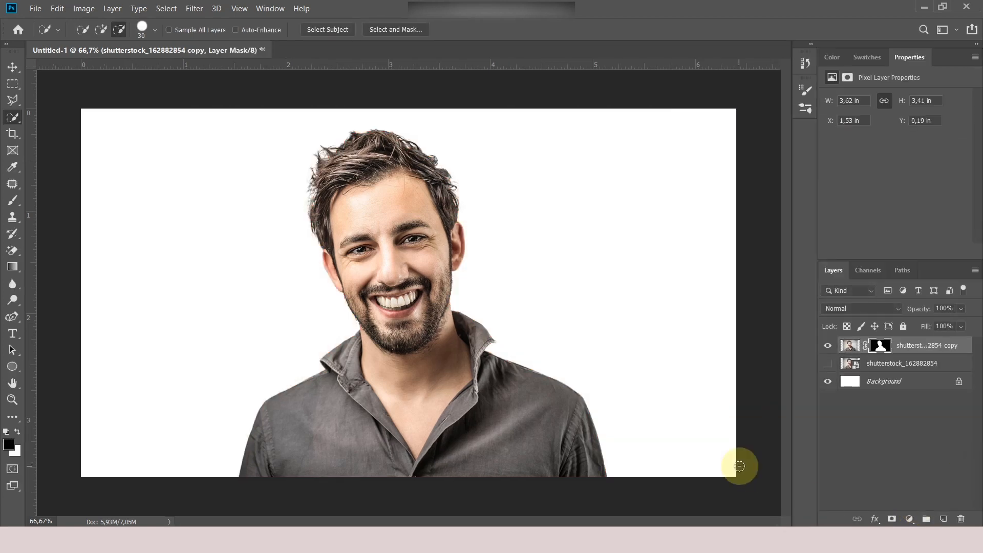
Step: Convert the masked copy of the man layer to a smart object
{"action": "key", "text": "v"}
{"action": "right_click", "coordinate": [949, 348]}
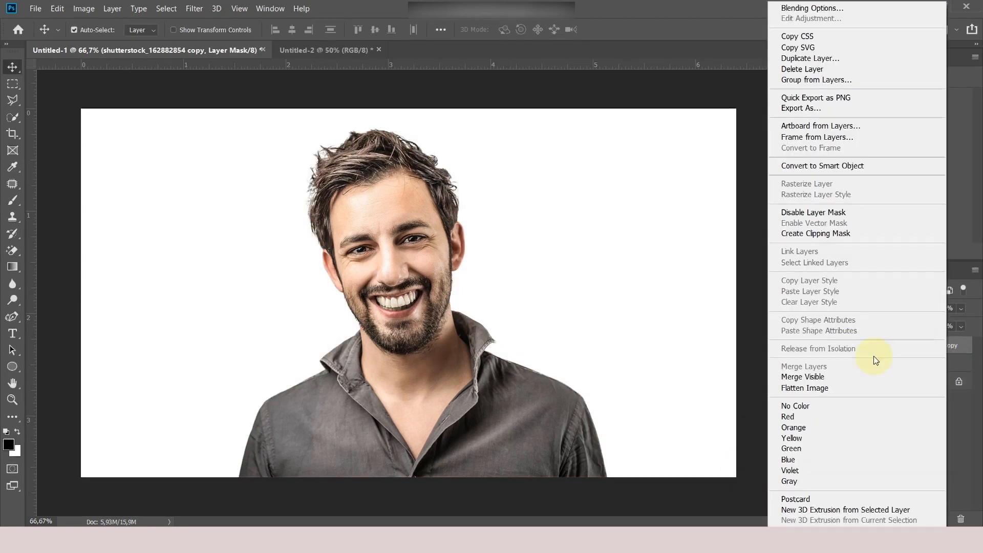
{"action": "left_click", "coordinate": [822, 167]}
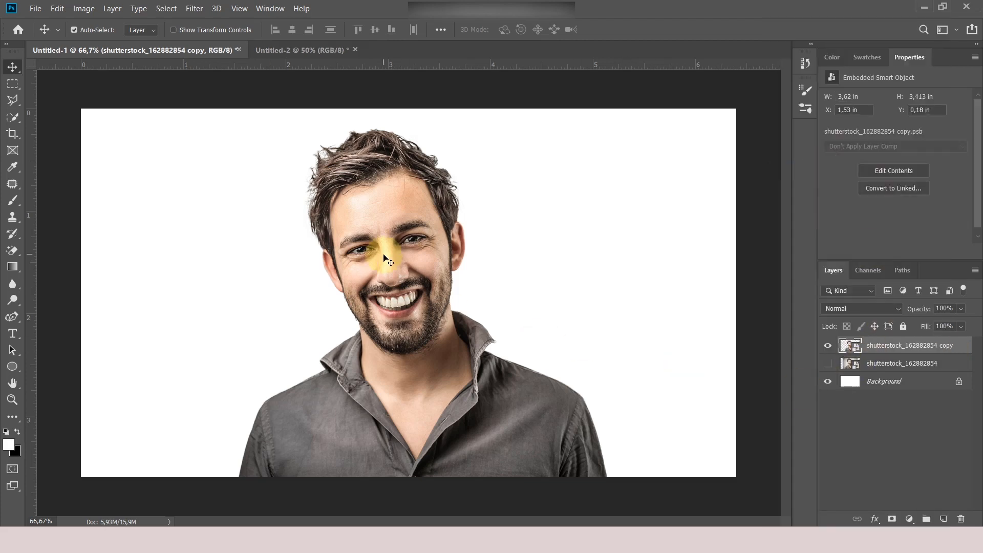
Step: Outline the head and neck with the Polygonal Lasso and copy the selection to a new layer
{"action": "left_click", "coordinate": [13, 101]}
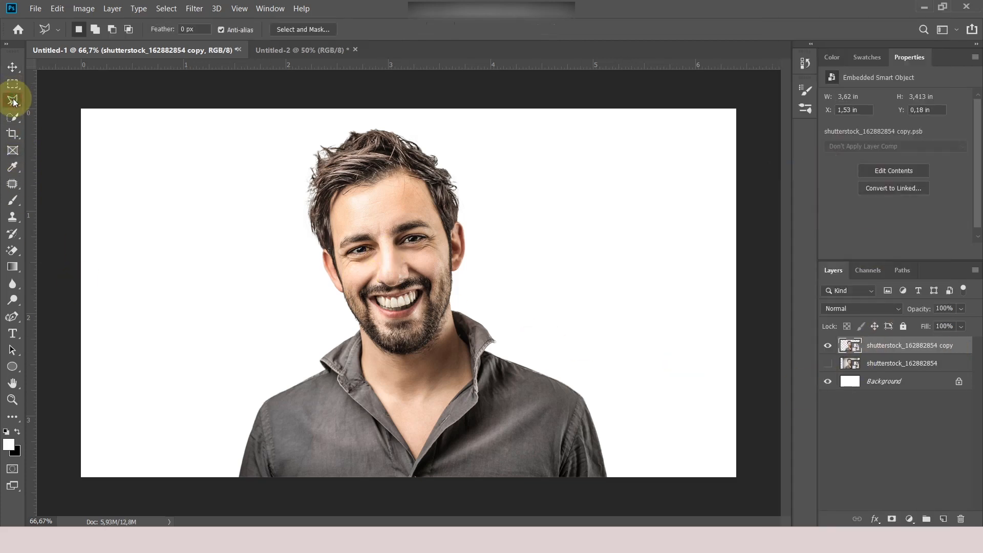
{"action": "left_click", "coordinate": [415, 402]}
{"action": "left_click", "coordinate": [456, 365]}
{"action": "left_click", "coordinate": [453, 300]}
{"action": "left_click", "coordinate": [498, 245]}
{"action": "left_click", "coordinate": [499, 192]}
{"action": "left_click", "coordinate": [462, 132]}
{"action": "left_click", "coordinate": [383, 114]}
{"action": "left_click", "coordinate": [358, 116]}
{"action": "right_click", "coordinate": [392, 221]}
{"action": "left_click", "coordinate": [488, 310]}
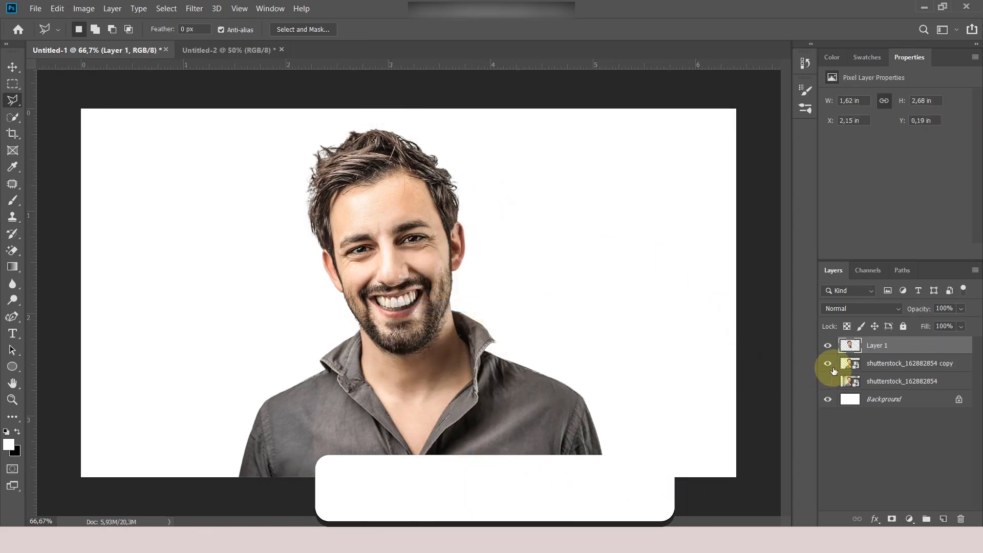
Step: Select the head layer and the cut-out copy layer together and bring them into the Untitled-2 document
{"action": "left_click", "coordinate": [910, 364]}
{"action": "left_click", "coordinate": [908, 350], "text": "shift"}
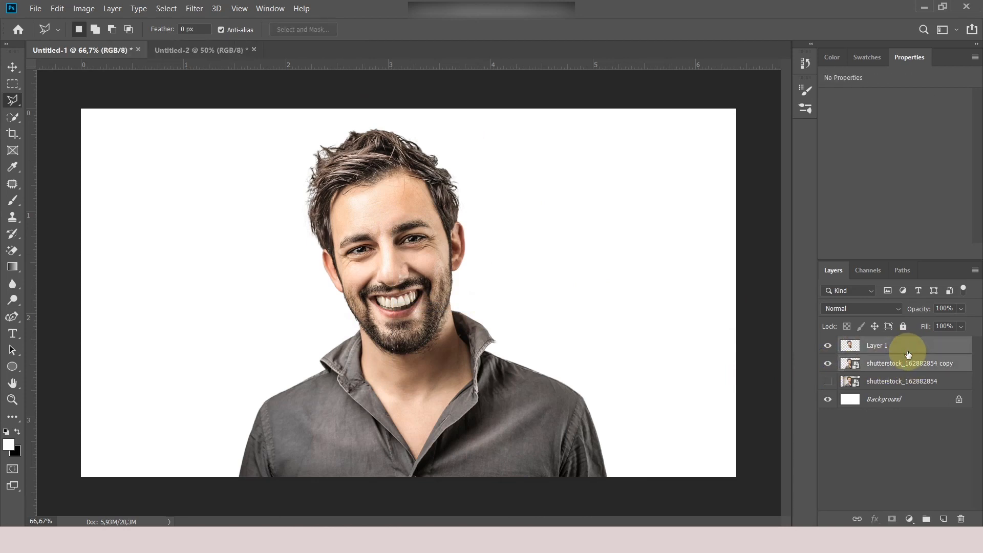
{"action": "left_click_drag", "start_coordinate": [906, 352], "coordinate": [407, 290]}
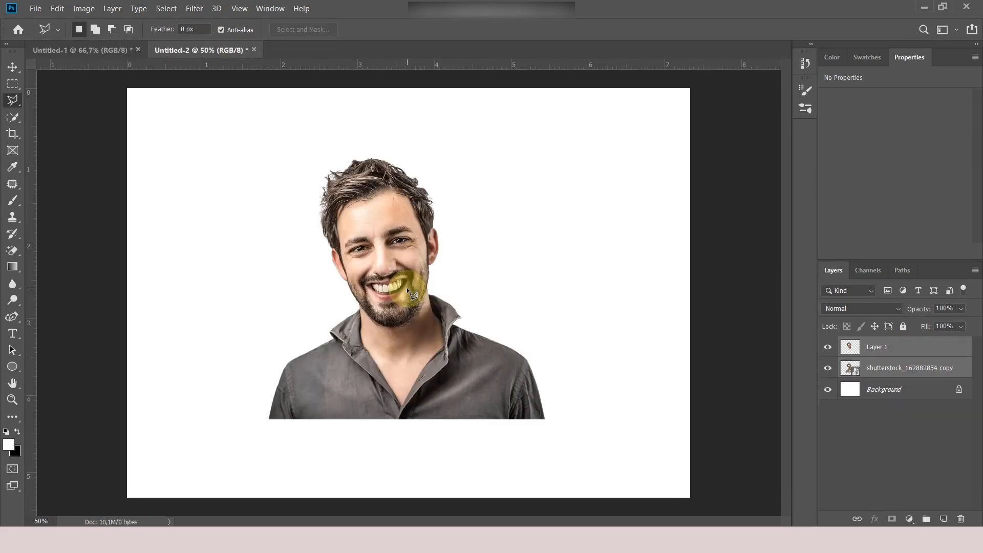
Step: Scale up the head and body layers together proportionally and reposition them on the canvas
{"action": "key", "text": "ctrl+t"}
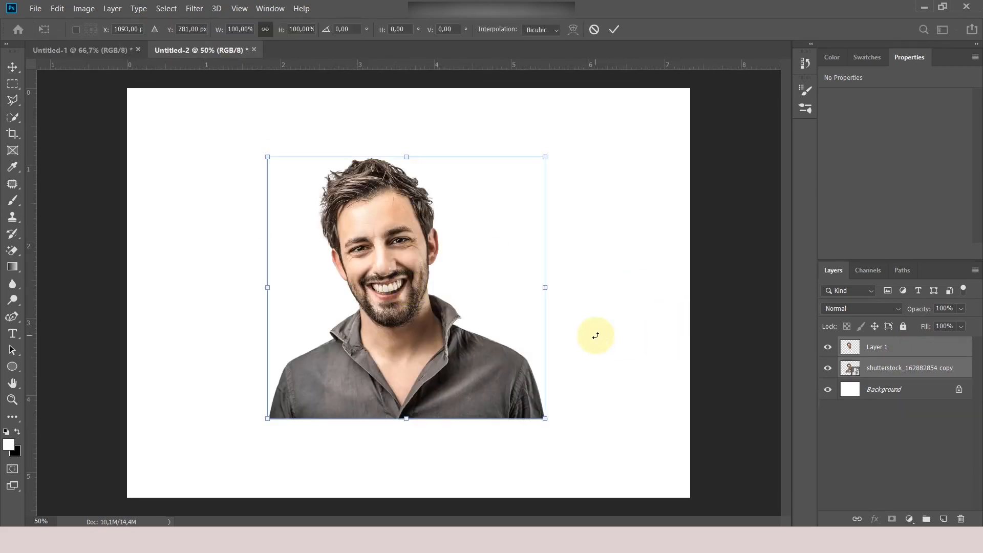
{"action": "mouse_move", "coordinate": [229, 29]}
{"action": "left_mouse_down"}
{"action": "mouse_move", "coordinate": [242, 31]}
{"action": "mouse_move", "coordinate": [226, 31]}
{"action": "left_mouse_up"}
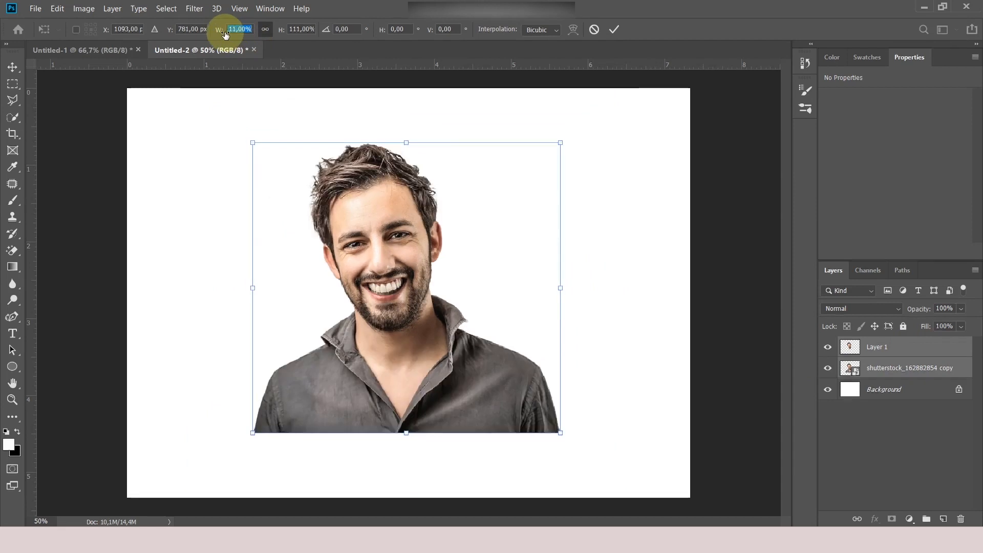
{"action": "left_click", "coordinate": [615, 30]}
{"action": "left_click_drag", "start_coordinate": [455, 408], "coordinate": [456, 467]}
{"action": "left_click_drag", "start_coordinate": [448, 427], "coordinate": [448, 378]}
Step: Enlarge only the head layer proportionally so it is oversized compared with the body
{"action": "left_click", "coordinate": [891, 349]}
{"action": "key", "text": "ctrl+t"}
{"action": "mouse_move", "coordinate": [219, 29]}
{"action": "left_mouse_down"}
{"action": "mouse_move", "coordinate": [242, 34]}
{"action": "mouse_move", "coordinate": [219, 30]}
{"action": "left_mouse_up"}
{"action": "left_click", "coordinate": [615, 29]}
Step: Scale down the body layer and line up the head and body at the neck
{"action": "left_click", "coordinate": [891, 368]}
{"action": "key", "text": "ctrl+t"}
{"action": "key", "text": "Return"}
{"action": "left_click_drag", "start_coordinate": [384, 235], "coordinate": [384, 232]}
{"action": "left_click_drag", "start_coordinate": [470, 417], "coordinate": [470, 426]}
{"action": "left_click", "coordinate": [436, 390]}
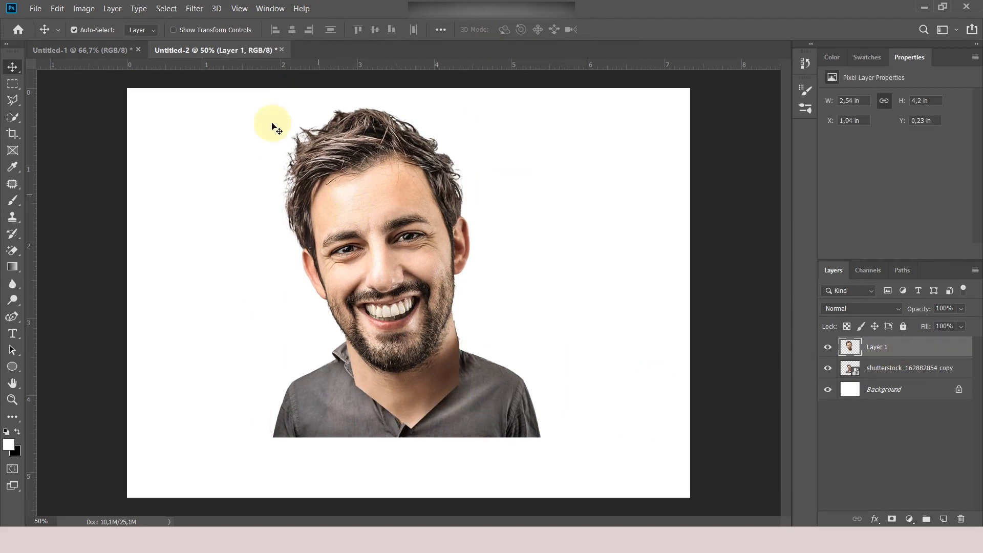
Step: Open Liquify on the head layer and set the Forward Warp brush to size 493 and density 67
{"action": "left_click", "coordinate": [195, 8]}
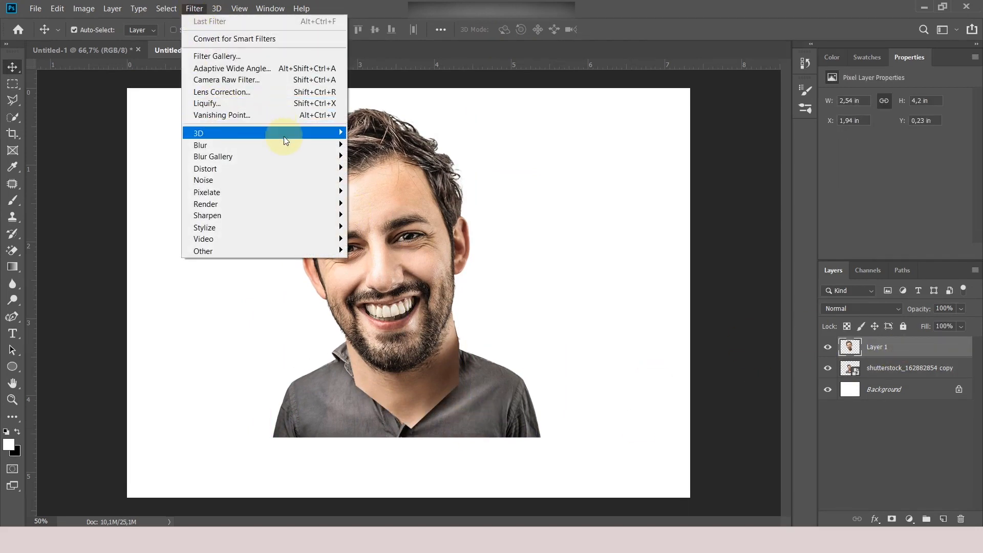
{"action": "left_click", "coordinate": [244, 104]}
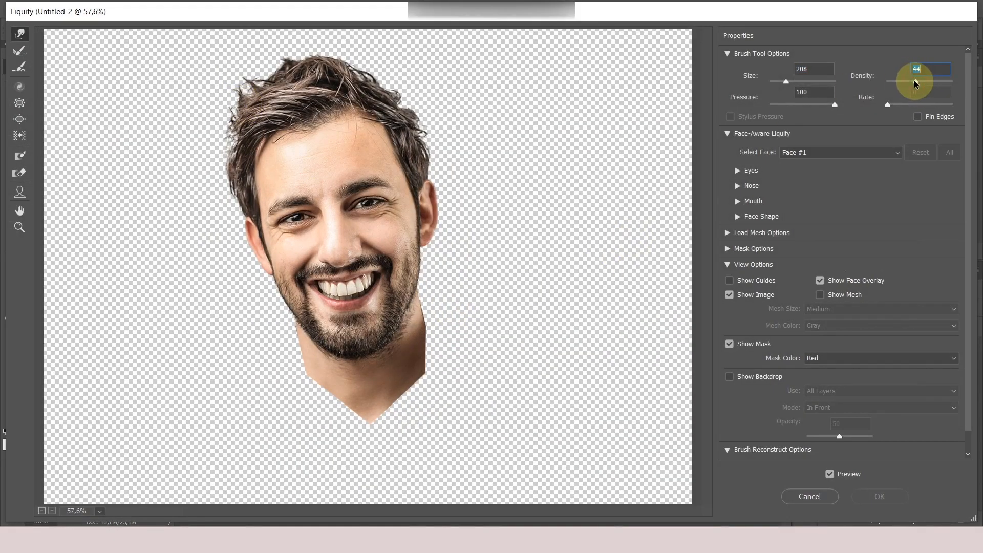
{"action": "left_click", "coordinate": [931, 81]}
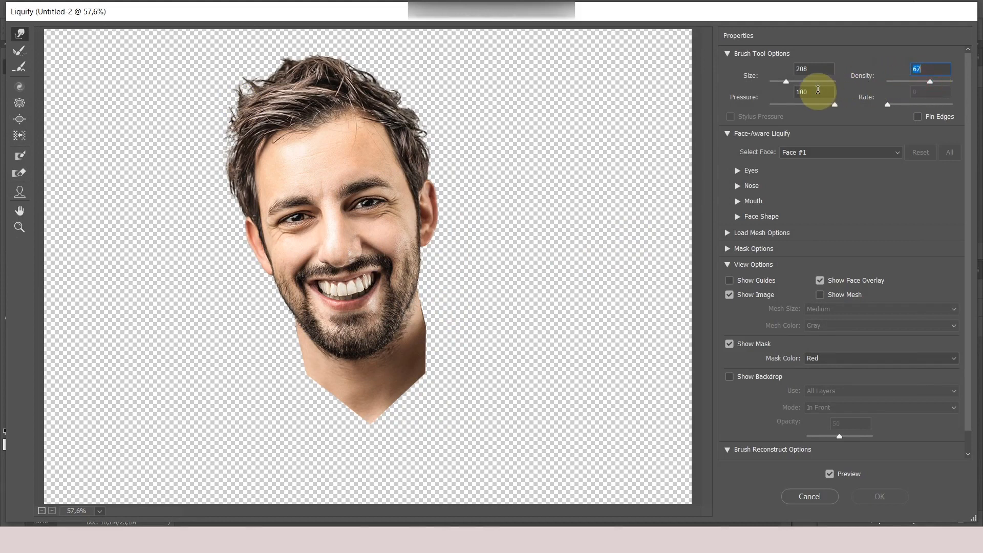
{"action": "left_click", "coordinate": [791, 81]}
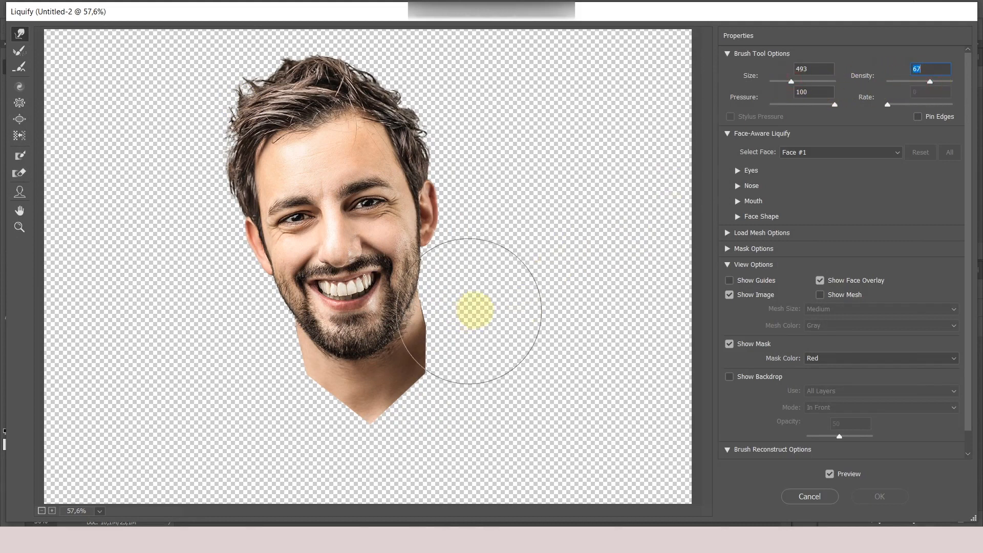
Step: Push both sides of the jaw and neck inward and the neck tip upward to taper the lower face
{"action": "mouse_move", "coordinate": [477, 314]}
{"action": "left_mouse_down"}
{"action": "mouse_move", "coordinate": [482, 339]}
{"action": "mouse_move", "coordinate": [456, 350]}
{"action": "left_mouse_up"}
{"action": "left_click_drag", "start_coordinate": [505, 391], "coordinate": [450, 394]}
{"action": "left_click_drag", "start_coordinate": [254, 391], "coordinate": [271, 372]}
{"action": "left_click_drag", "start_coordinate": [246, 339], "coordinate": [259, 349]}
{"action": "left_click_drag", "start_coordinate": [512, 318], "coordinate": [455, 306]}
{"action": "left_click_drag", "start_coordinate": [469, 385], "coordinate": [452, 388]}
{"action": "left_click_drag", "start_coordinate": [373, 434], "coordinate": [381, 414]}
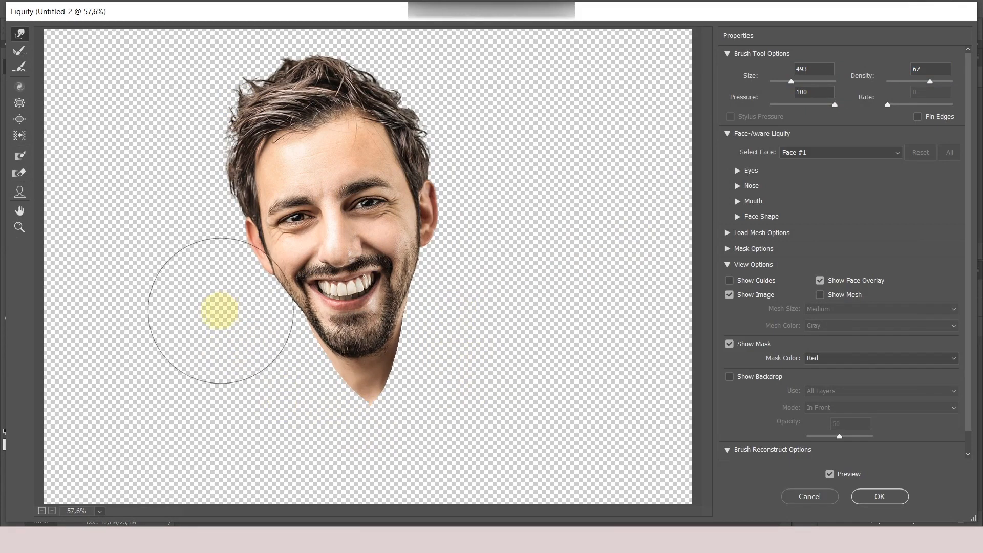
Step: Pull both ears outward to enlarge them, narrow the neck further and apply the Liquify changes
{"action": "left_click_drag", "start_coordinate": [479, 215], "coordinate": [493, 199]}
{"action": "mouse_move", "coordinate": [197, 273]}
{"action": "left_mouse_down"}
{"action": "mouse_move", "coordinate": [189, 274]}
{"action": "mouse_move", "coordinate": [191, 245]}
{"action": "left_mouse_up"}
{"action": "left_click_drag", "start_coordinate": [791, 82], "coordinate": [791, 81]}
{"action": "left_click_drag", "start_coordinate": [470, 339], "coordinate": [446, 349]}
{"action": "left_click_drag", "start_coordinate": [307, 364], "coordinate": [327, 365]}
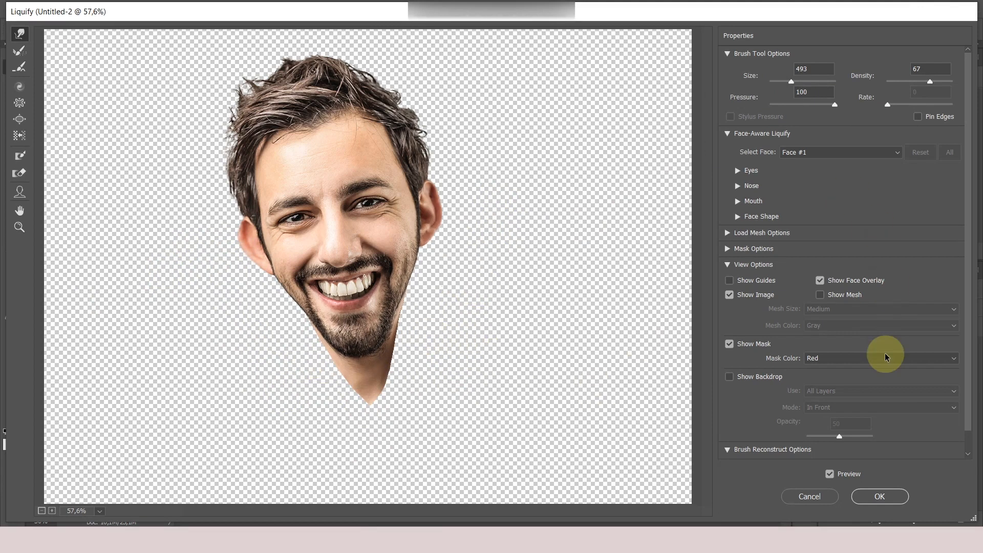
{"action": "left_click", "coordinate": [874, 500]}
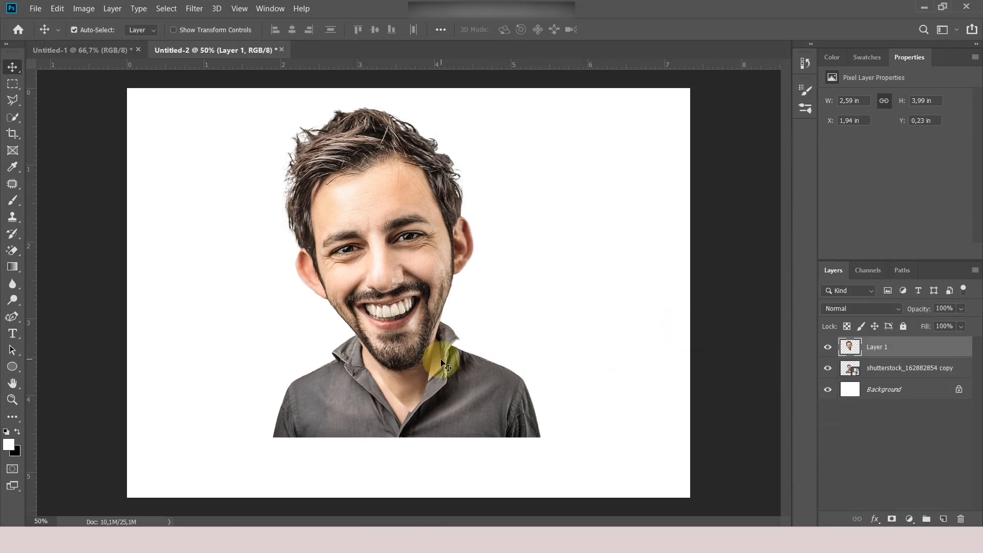
Step: Add a layer mask to the head layer and move the head slightly upward over the collar
{"action": "left_click", "coordinate": [892, 519]}
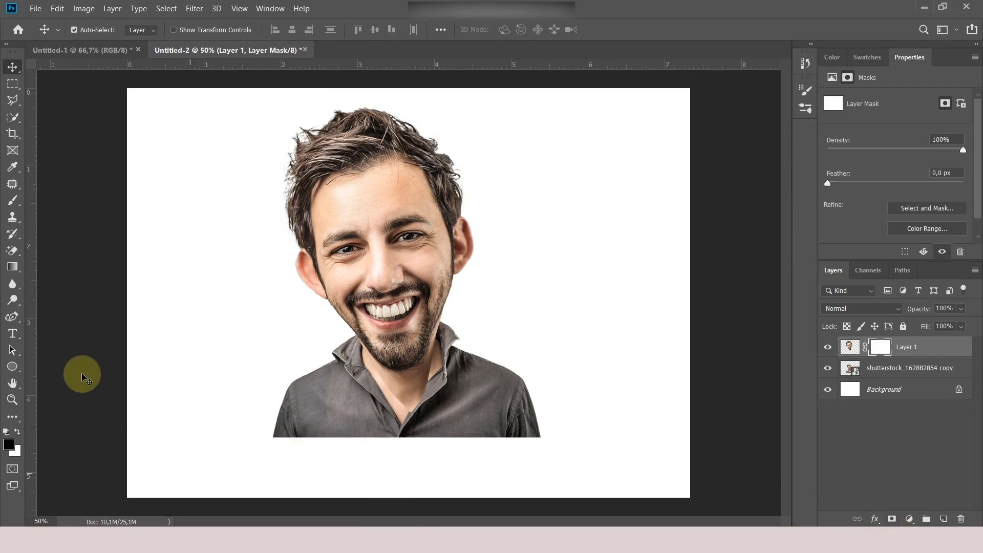
{"action": "left_click", "coordinate": [12, 401]}
{"action": "left_click_drag", "start_coordinate": [428, 362], "coordinate": [459, 366]}
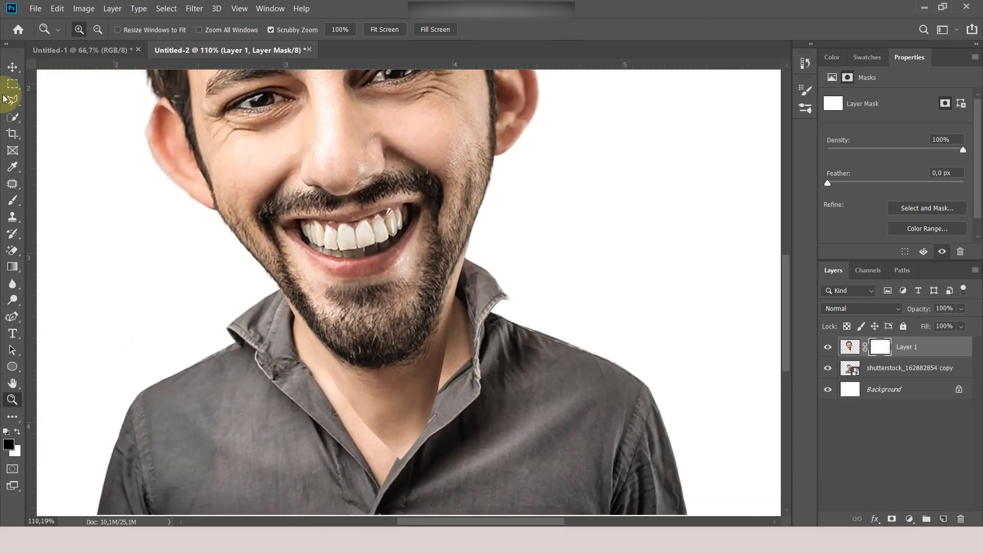
{"action": "left_click", "coordinate": [12, 67]}
{"action": "left_click_drag", "start_coordinate": [401, 307], "coordinate": [416, 287]}
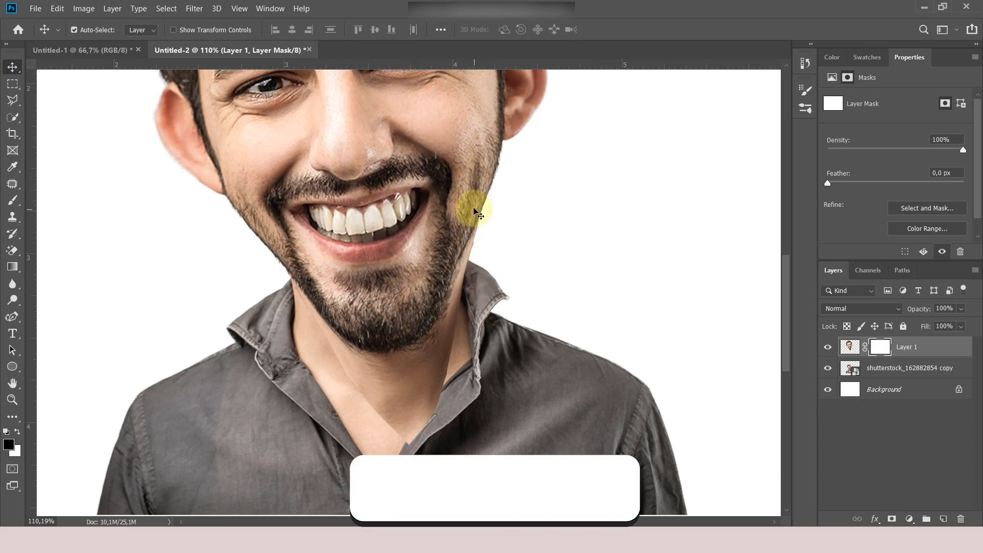
Step: Paint black on the head layer's mask to hide the head layer's neck and blend it into the body's neck
{"action": "left_click", "coordinate": [12, 200]}
{"action": "mouse_move", "coordinate": [345, 404]}
{"action": "left_mouse_down"}
{"action": "mouse_move", "coordinate": [377, 437]}
{"action": "mouse_move", "coordinate": [372, 457]}
{"action": "mouse_move", "coordinate": [421, 456]}
{"action": "left_mouse_up"}
{"action": "right_click", "coordinate": [510, 351]}
{"action": "left_click", "coordinate": [563, 407]}
Step: Reduce the mask brush to 37 px and clean up the head layer's edge along both sides of the jaw in black
{"action": "mouse_move", "coordinate": [527, 306]}
{"action": "left_mouse_down"}
{"action": "mouse_move", "coordinate": [478, 362]}
{"action": "mouse_move", "coordinate": [459, 353]}
{"action": "left_mouse_up"}
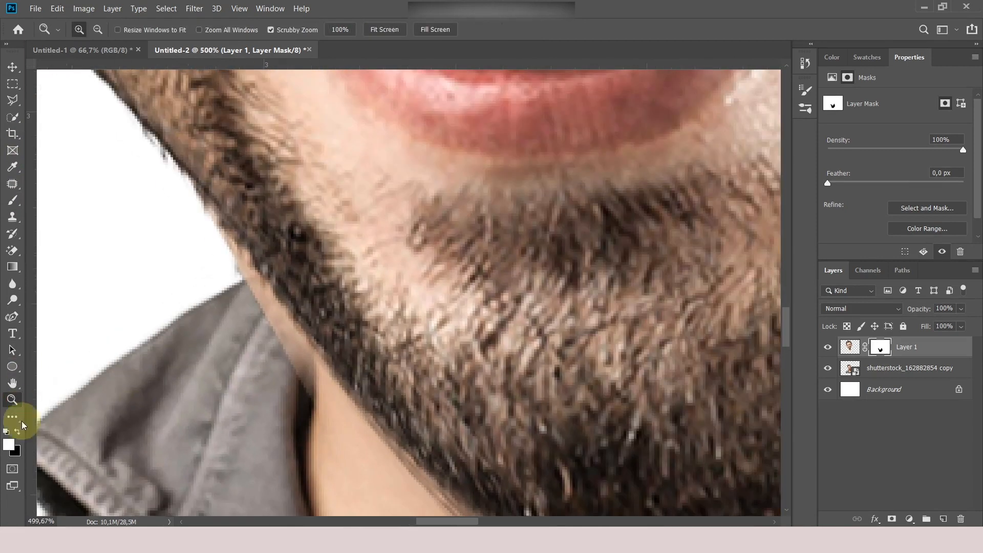
{"action": "key", "text": "x"}
{"action": "right_click", "coordinate": [219, 372]}
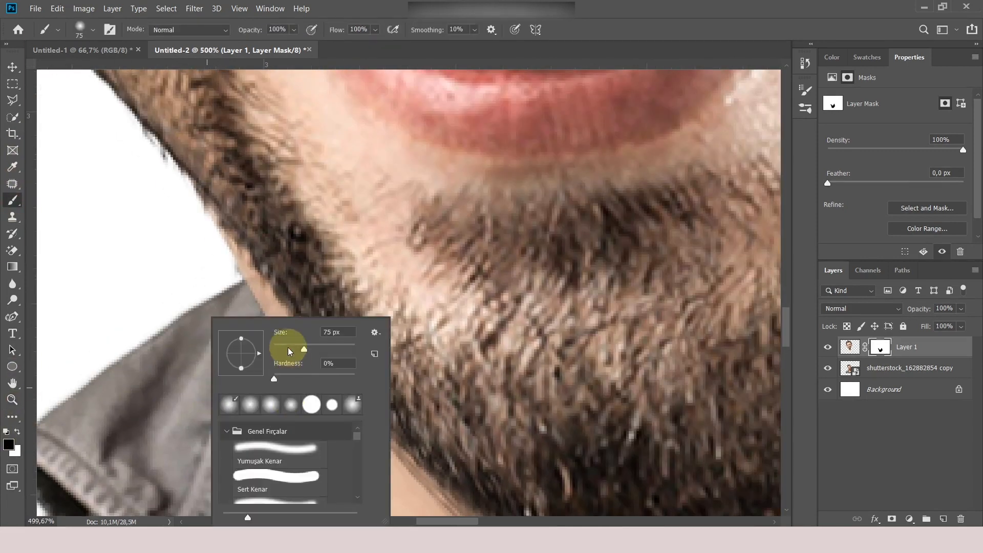
{"action": "key", "text": "Return"}
{"action": "right_click", "coordinate": [241, 353]}
{"action": "left_click", "coordinate": [358, 378]}
{"action": "key", "text": "Return"}
{"action": "mouse_move", "coordinate": [203, 282]}
{"action": "left_mouse_down"}
{"action": "mouse_move", "coordinate": [199, 270]}
{"action": "mouse_move", "coordinate": [290, 406]}
{"action": "mouse_move", "coordinate": [386, 494]}
{"action": "left_mouse_up"}
{"action": "key", "text": "h"}
{"action": "mouse_move", "coordinate": [336, 344]}
{"action": "left_mouse_down"}
{"action": "mouse_move", "coordinate": [554, 416]}
{"action": "mouse_move", "coordinate": [432, 176]}
{"action": "mouse_move", "coordinate": [635, 339]}
{"action": "mouse_move", "coordinate": [533, 246]}
{"action": "mouse_move", "coordinate": [496, 373]}
{"action": "mouse_move", "coordinate": [522, 378]}
{"action": "left_mouse_up"}
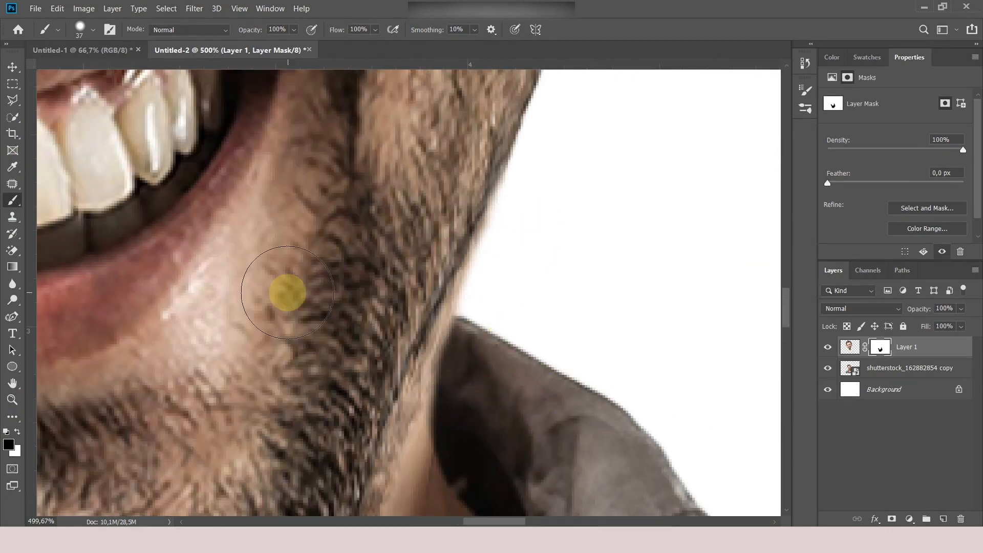
{"action": "key", "text": "ctrl+0"}
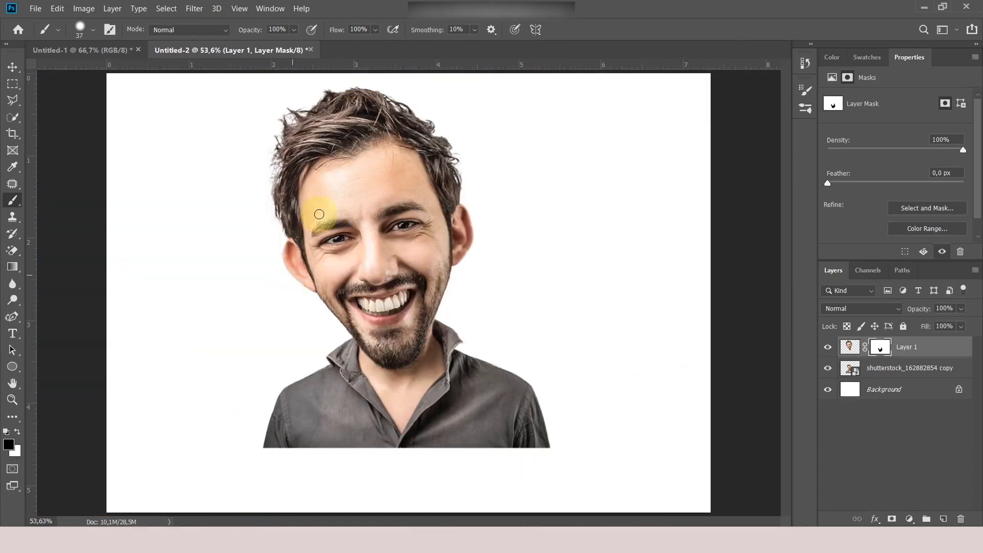
Step: Convert the head and body layers into a single smart object and move it lower on the canvas
{"action": "left_click", "coordinate": [911, 347]}
{"action": "right_click", "coordinate": [911, 348]}
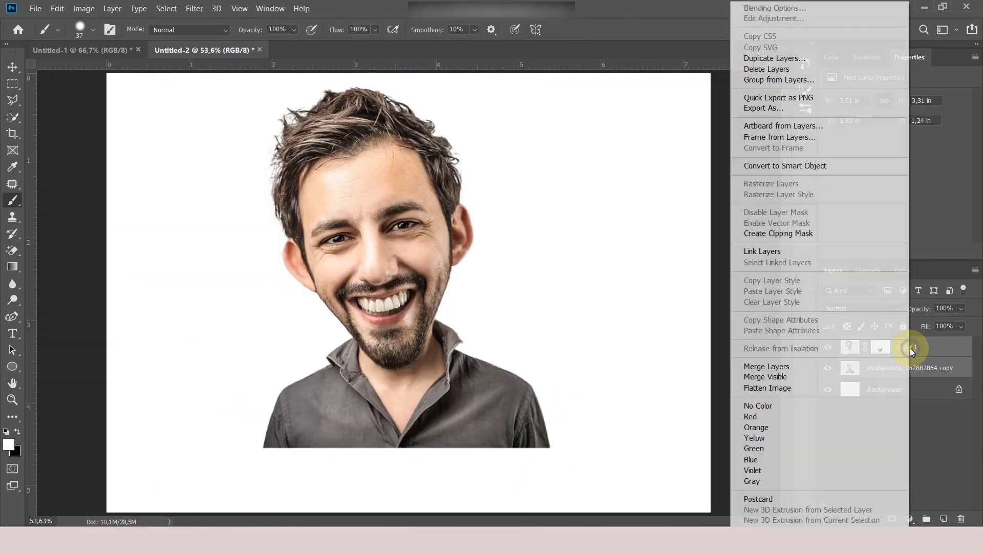
{"action": "left_click", "coordinate": [793, 169]}
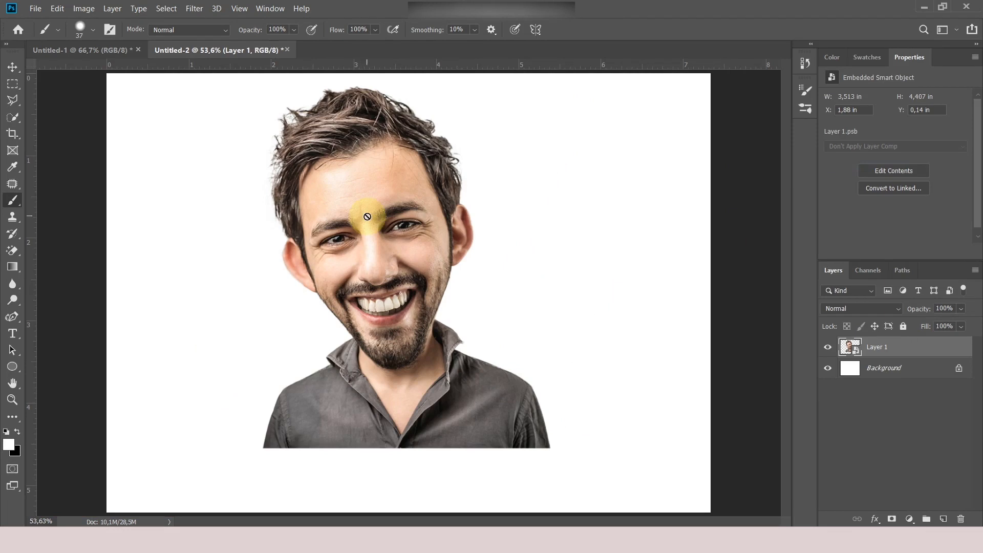
{"action": "left_click", "coordinate": [12, 66]}
{"action": "mouse_move", "coordinate": [404, 367]}
{"action": "left_mouse_down"}
{"action": "mouse_move", "coordinate": [399, 386]}
{"action": "mouse_move", "coordinate": [400, 376]}
{"action": "mouse_move", "coordinate": [408, 388]}
{"action": "left_mouse_up"}
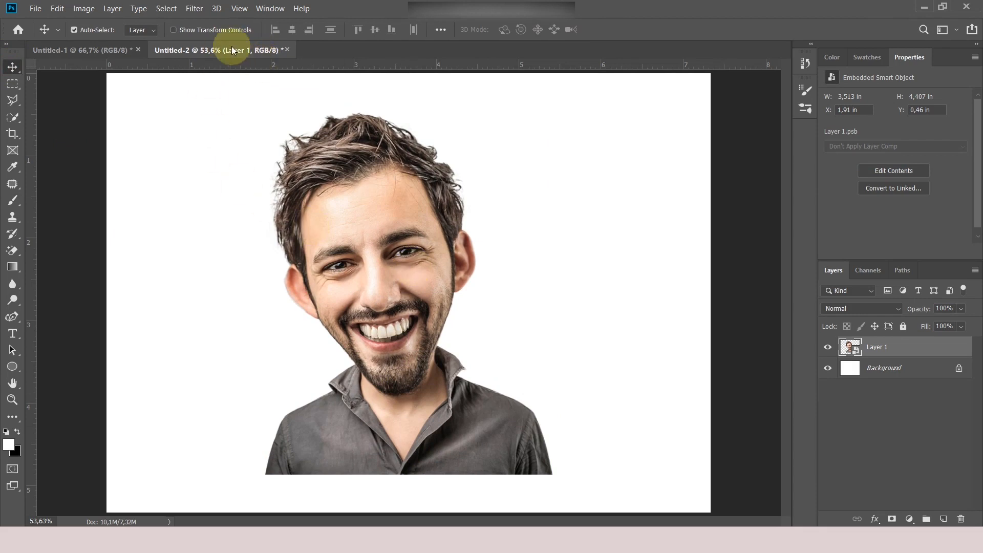
Step: Open Liquify on the combined figure and set Eye Size, Eye Height and Eye Width to 100 for both eyes, leaving the tilt at 0
{"action": "left_click", "coordinate": [194, 10]}
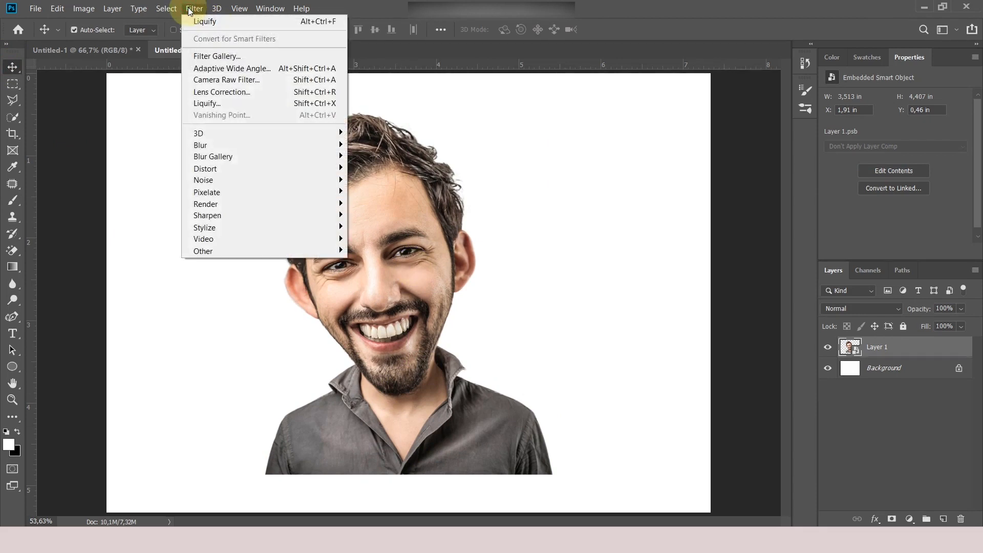
{"action": "left_click", "coordinate": [217, 103]}
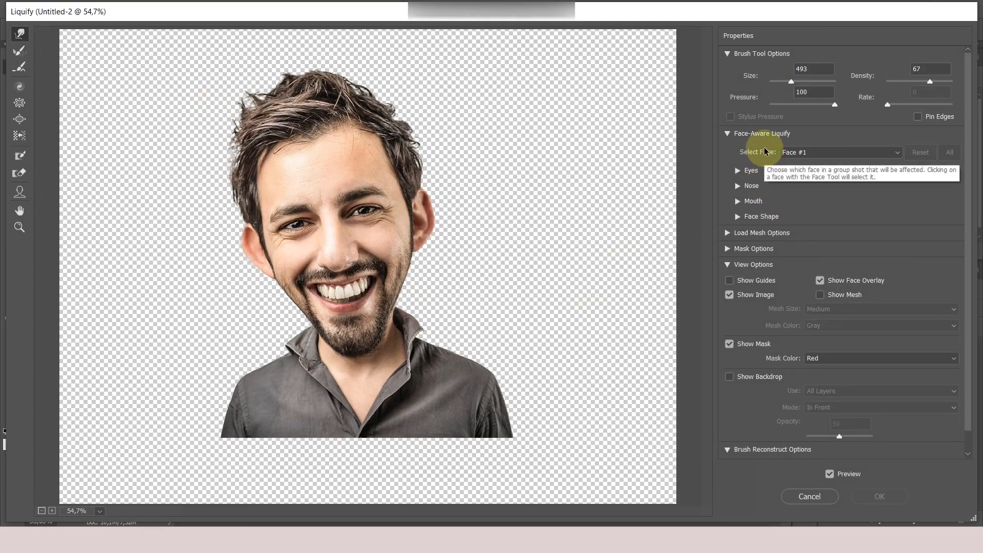
{"action": "left_click", "coordinate": [738, 171]}
{"action": "left_click", "coordinate": [874, 200]}
{"action": "left_click_drag", "start_coordinate": [875, 201], "coordinate": [888, 200]}
{"action": "left_click_drag", "start_coordinate": [924, 199], "coordinate": [974, 198]}
{"action": "left_click_drag", "start_coordinate": [846, 221], "coordinate": [957, 222]}
{"action": "left_click_drag", "start_coordinate": [846, 244], "coordinate": [959, 245]}
{"action": "left_click_drag", "start_coordinate": [846, 267], "coordinate": [884, 265]}
{"action": "key", "text": "ctrl+z"}
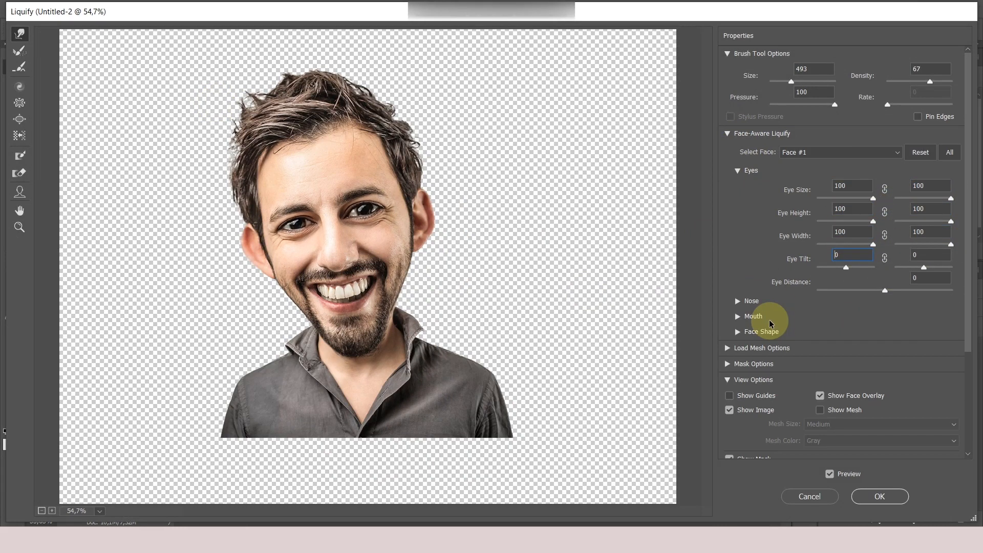
Step: Set Nose Height to 100 and exaggerate the mouth with more Smile, Lower Lip, Mouth Width and Mouth Height and the lowest Upper Lip
{"action": "left_click", "coordinate": [738, 301]}
{"action": "left_click_drag", "start_coordinate": [885, 329], "coordinate": [981, 318]}
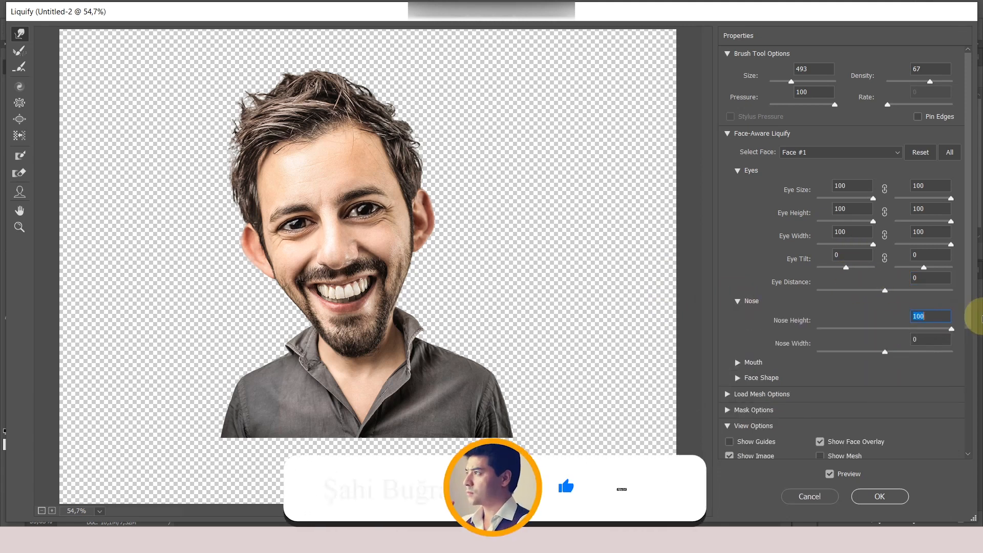
{"action": "left_click", "coordinate": [738, 362]}
{"action": "left_click_drag", "start_coordinate": [885, 344], "coordinate": [947, 343]}
{"action": "left_click_drag", "start_coordinate": [885, 368], "coordinate": [965, 368]}
{"action": "left_click_drag", "start_coordinate": [889, 390], "coordinate": [965, 399]}
{"action": "left_click_drag", "start_coordinate": [885, 437], "coordinate": [917, 436]}
{"action": "left_click_drag", "start_coordinate": [952, 367], "coordinate": [818, 390]}
{"action": "left_click_drag", "start_coordinate": [951, 413], "coordinate": [898, 436]}
Step: Reduce the Forehead to its minimum and slightly lower the Chin Height in the face shape settings, and apply Liquify
{"action": "left_click", "coordinate": [738, 316]}
{"action": "left_click", "coordinate": [737, 332]}
{"action": "left_click_drag", "start_coordinate": [886, 360], "coordinate": [769, 393]}
{"action": "left_click_drag", "start_coordinate": [885, 383], "coordinate": [859, 421]}
{"action": "key", "text": "Tab"}
{"action": "left_click", "coordinate": [878, 497]}
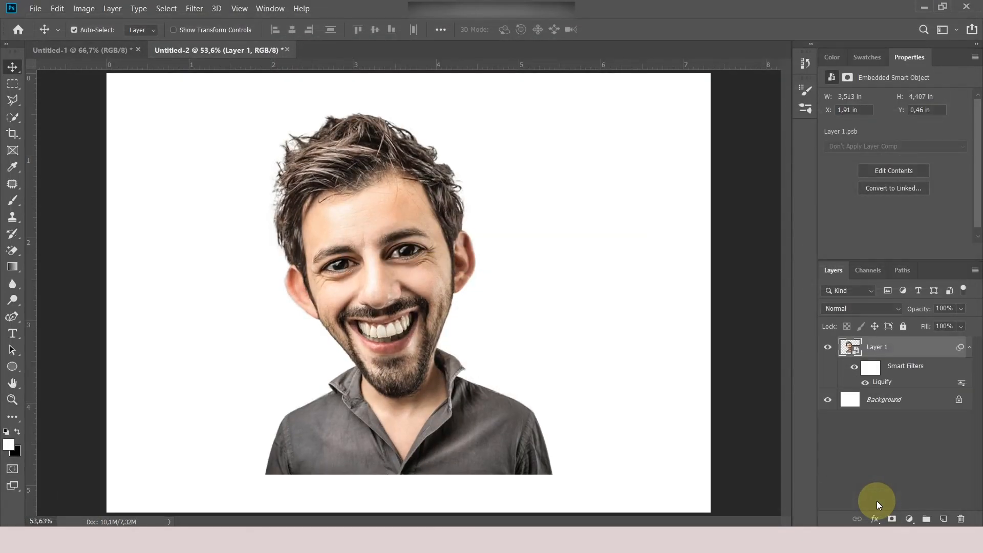
Step: Compare the figure with and without its smart filters, leaving them switched on
{"action": "left_click", "coordinate": [854, 368]}
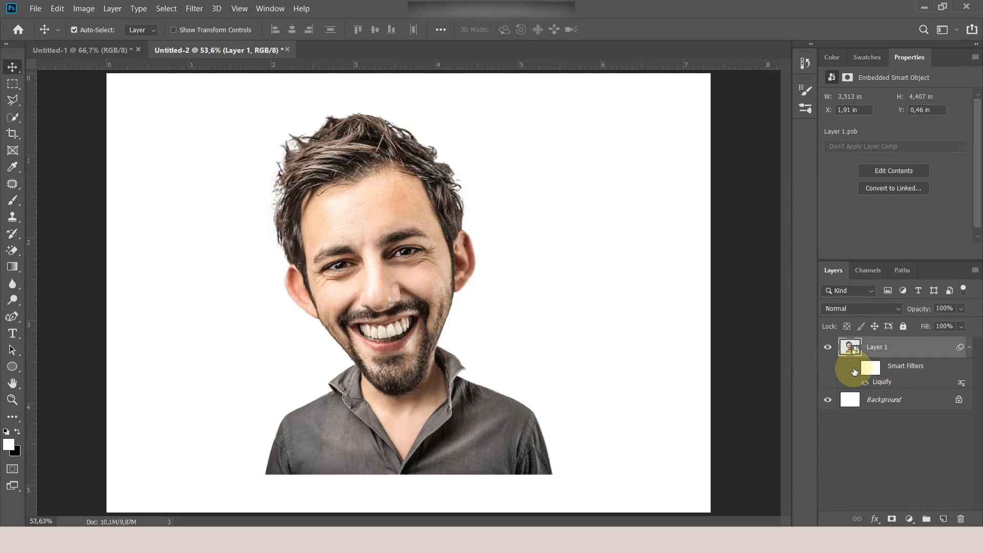
{"action": "left_click", "coordinate": [854, 368]}
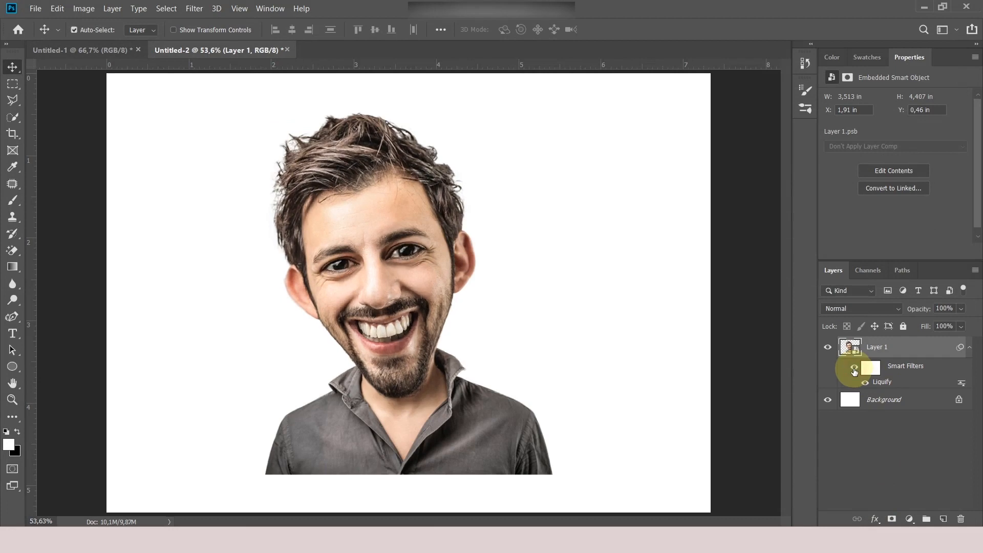
{"action": "left_click", "coordinate": [854, 368]}
{"action": "left_click", "coordinate": [854, 369]}
Step: Duplicate the liquified Layer 1 twice and hide both copies
{"action": "key", "text": "ctrl"}
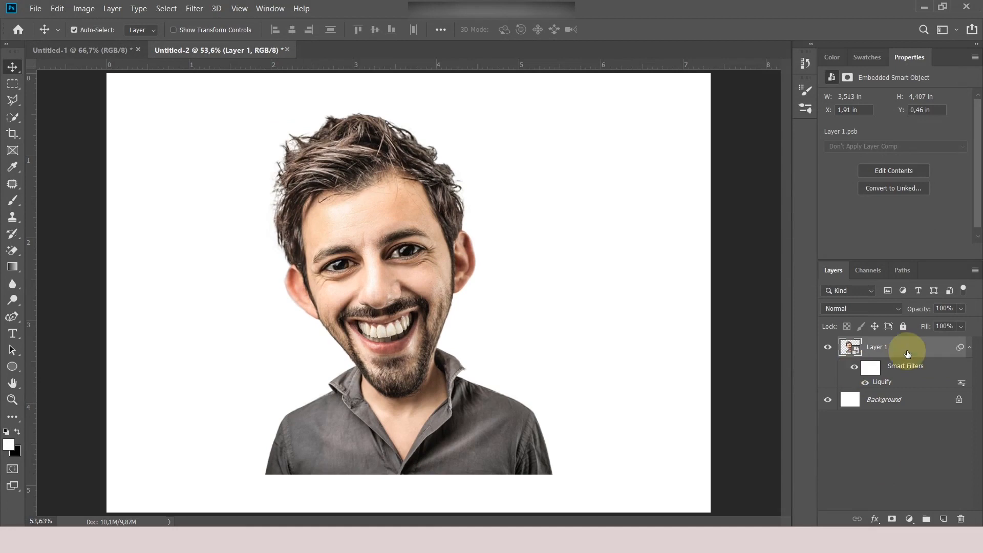
{"action": "key", "text": "ctrl+j"}
{"action": "key", "text": "ctrl+j"}
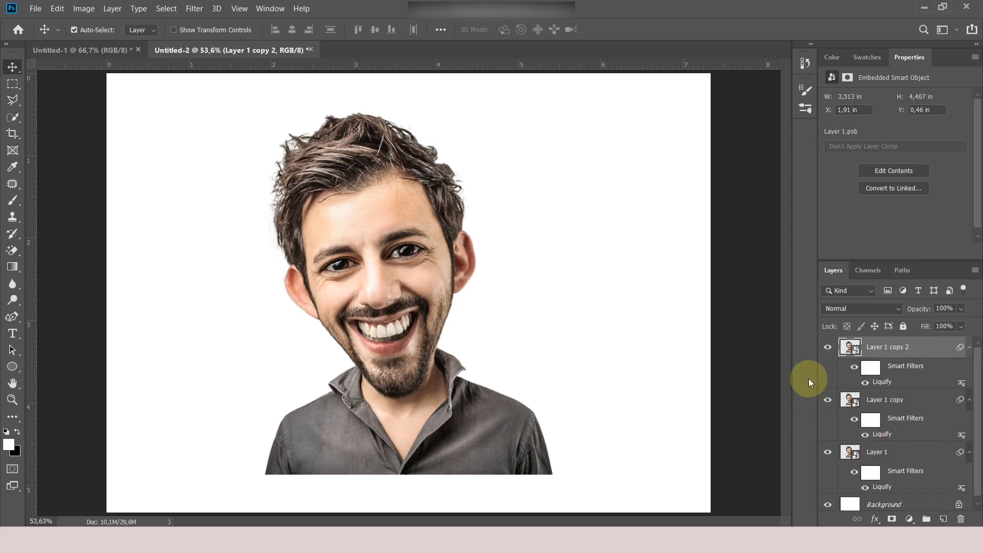
{"action": "left_click", "coordinate": [827, 347]}
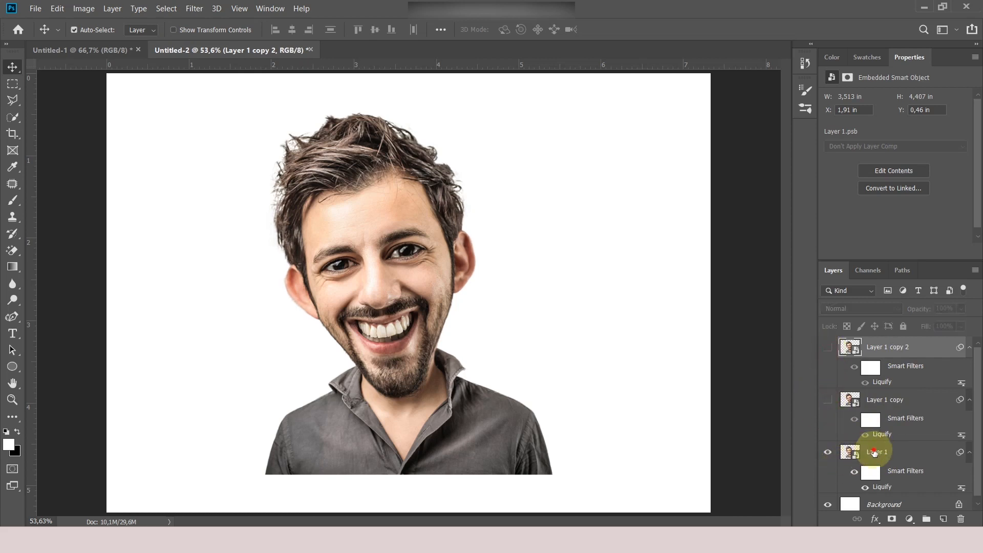
Step: Apply Smart Sharpen to the original Layer 1 with Amount 200%, Radius 1.5 px and Reduce Noise 10%
{"action": "left_click", "coordinate": [874, 452]}
{"action": "left_click", "coordinate": [200, 12]}
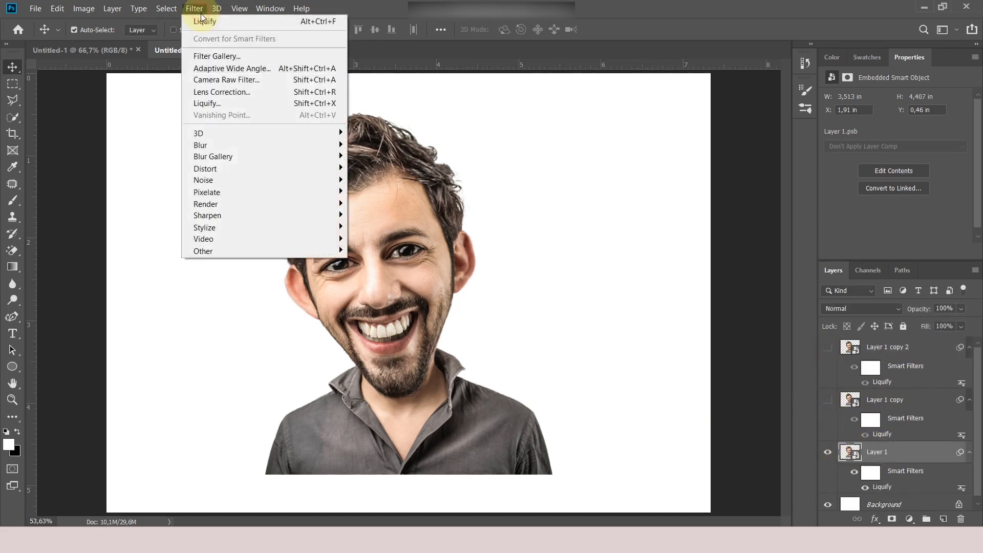
{"action": "mouse_move", "coordinate": [296, 216]}
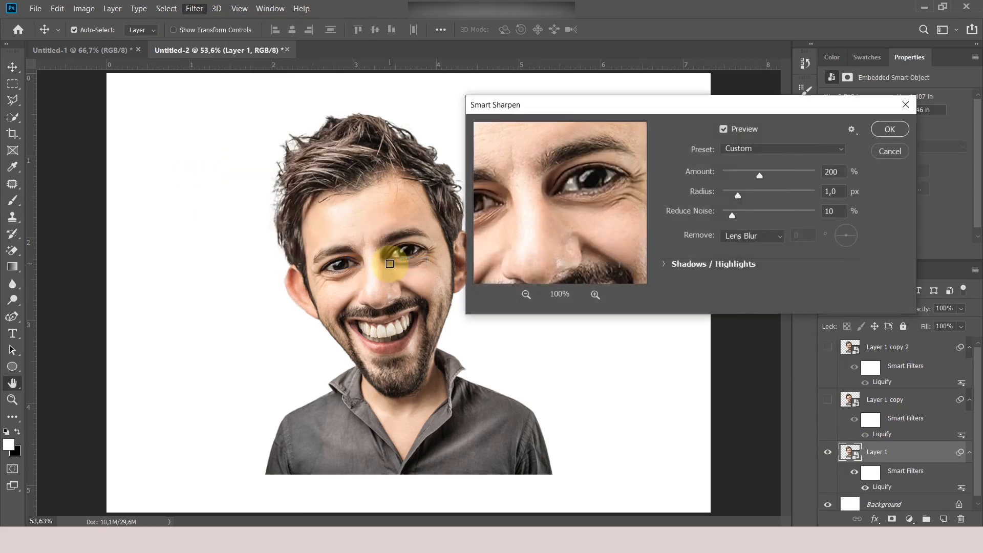
{"action": "left_click", "coordinate": [839, 192]}
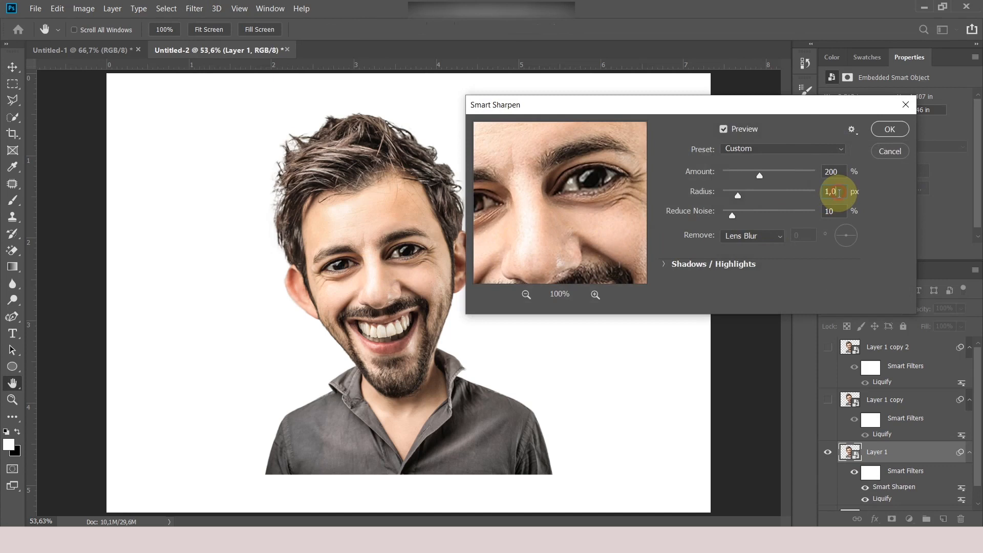
{"action": "key", "text": "BackSpace"}
{"action": "type", "text": "5"}
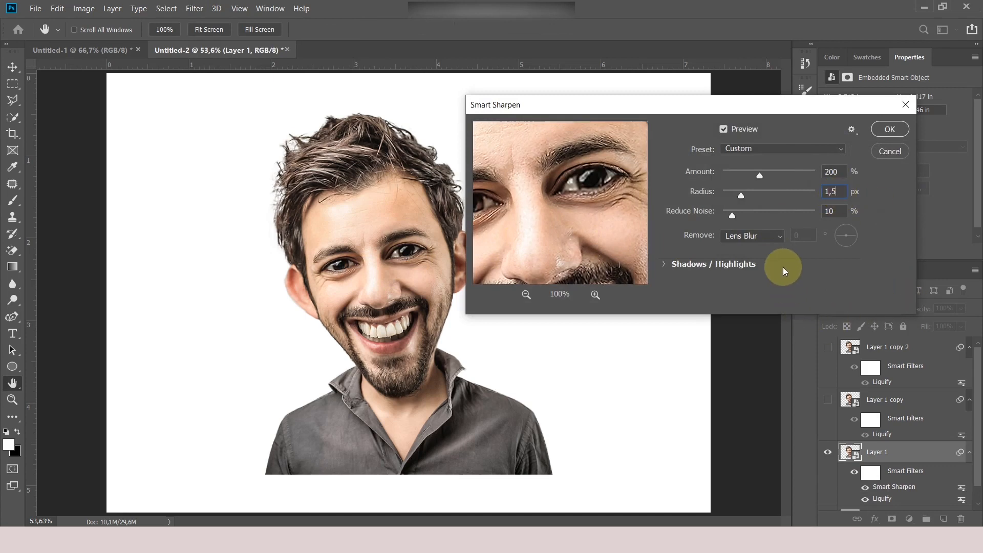
{"action": "left_click", "coordinate": [884, 130]}
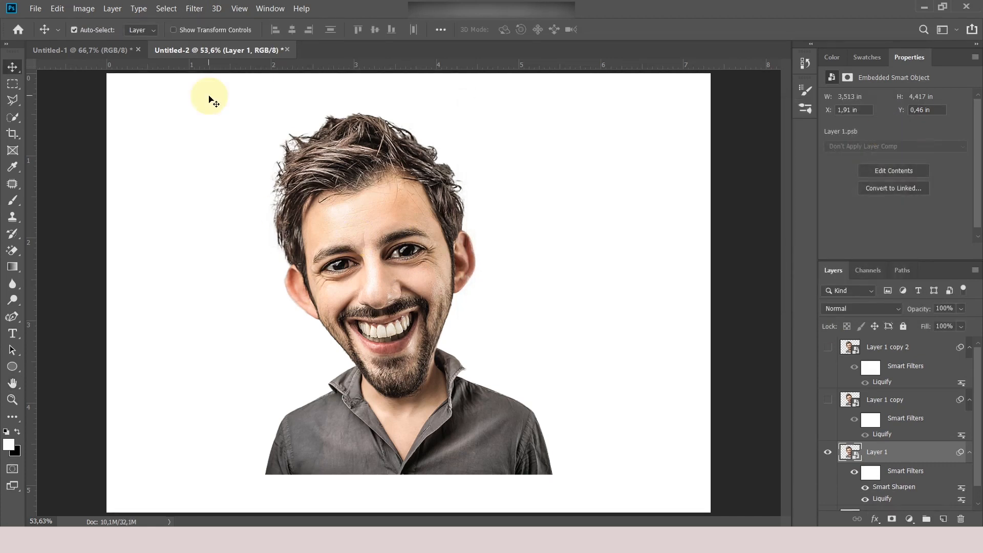
Step: Apply Oil Paint to Layer 1 with Stylization 5.0, Cleanliness 3.0, Scale 0.1, Bristle Detail 0.0 and Lighting off
{"action": "left_click", "coordinate": [198, 9]}
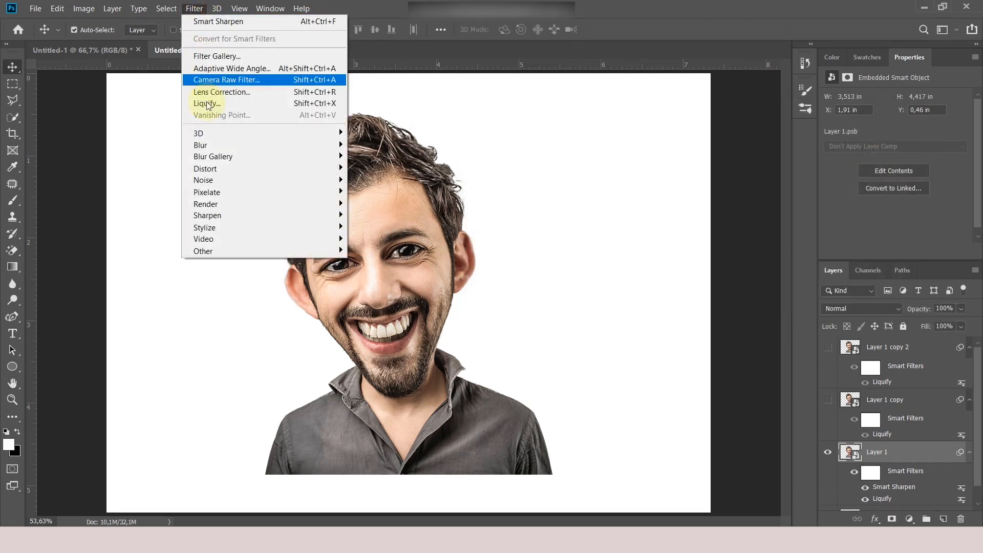
{"action": "mouse_move", "coordinate": [349, 229]}
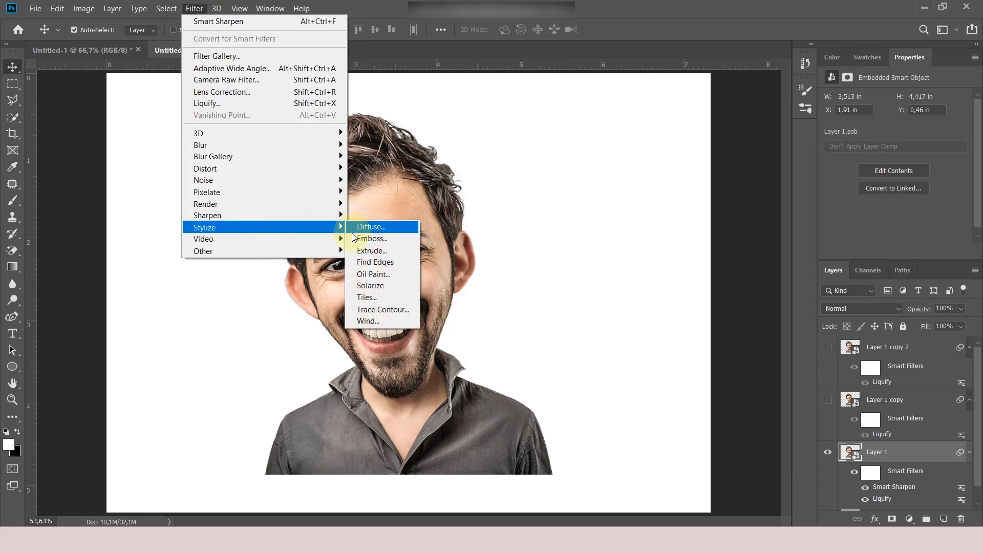
{"action": "left_click", "coordinate": [372, 276]}
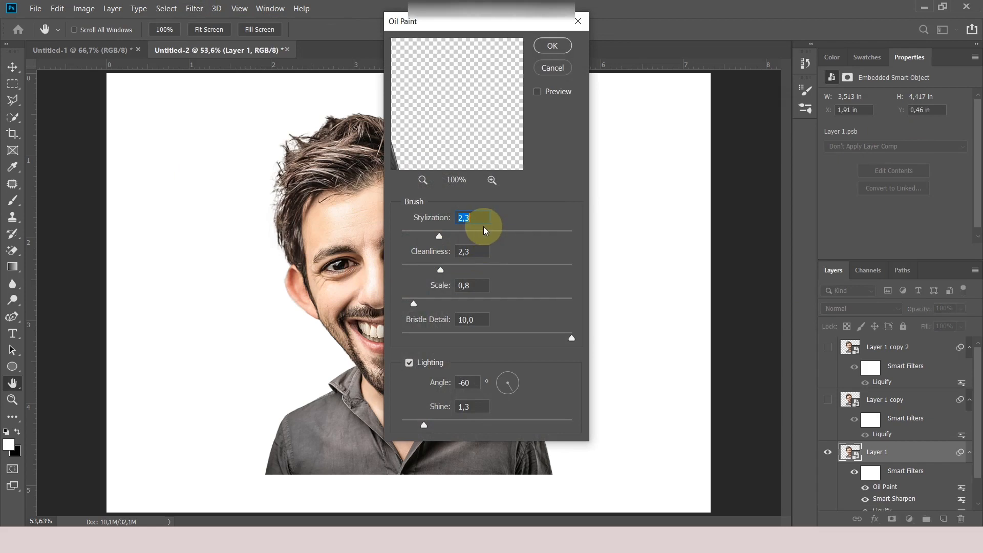
{"action": "type", "text": "5"}
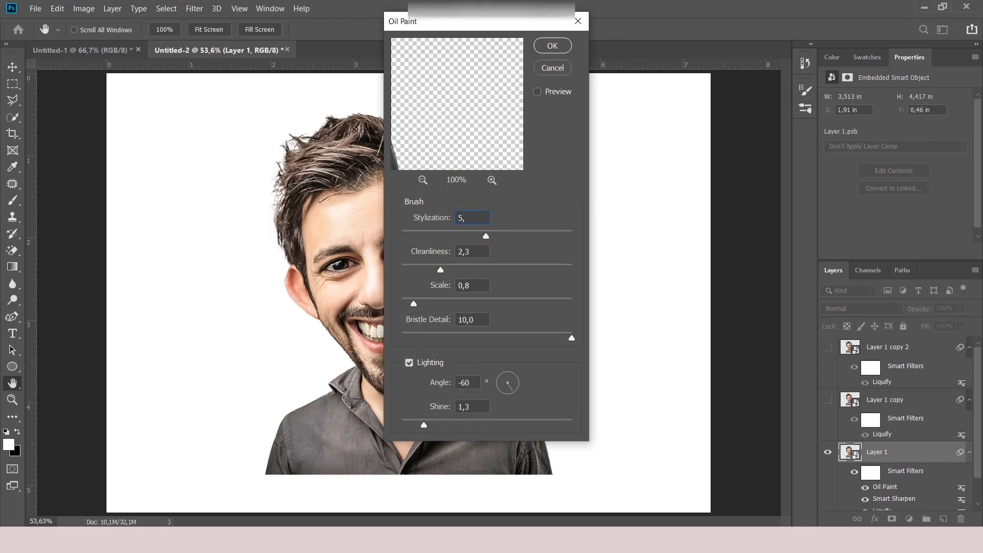
{"action": "left_click", "coordinate": [461, 252]}
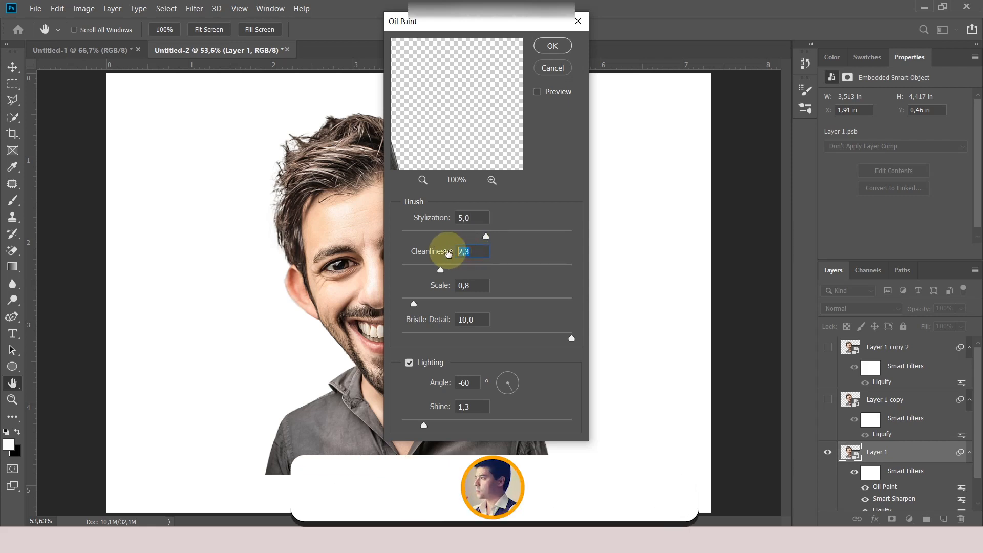
{"action": "type", "text": "3,"}
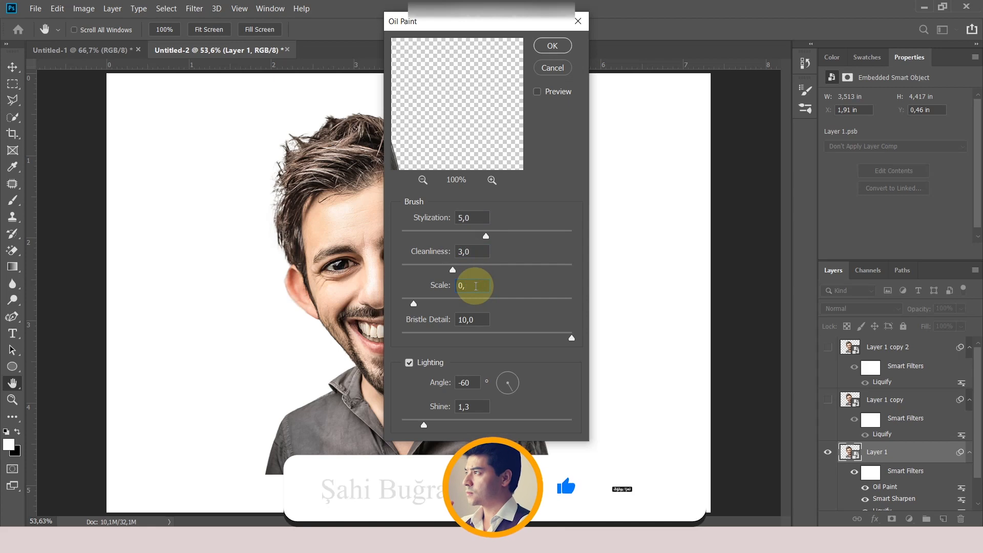
{"action": "type", "text": "0,1"}
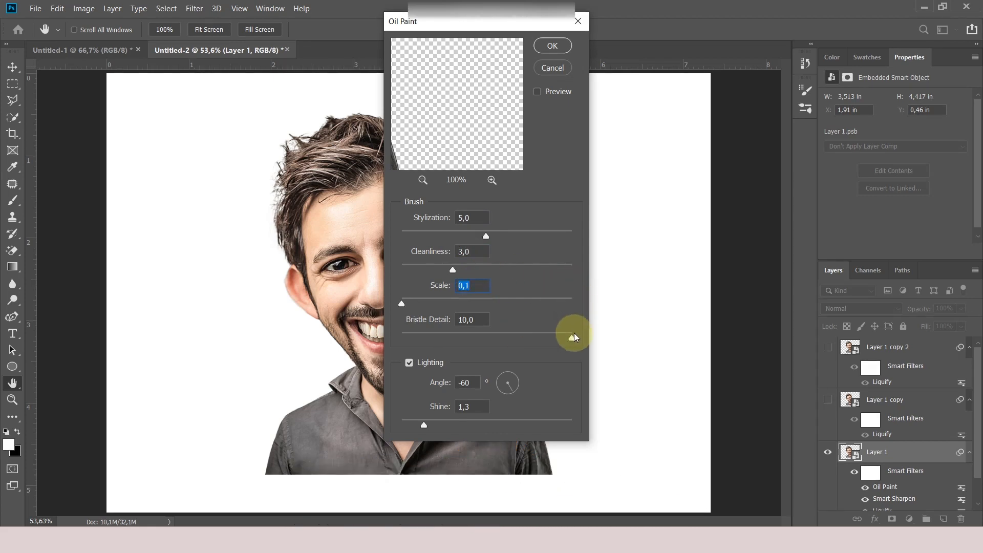
{"action": "left_click_drag", "start_coordinate": [570, 339], "coordinate": [396, 336]}
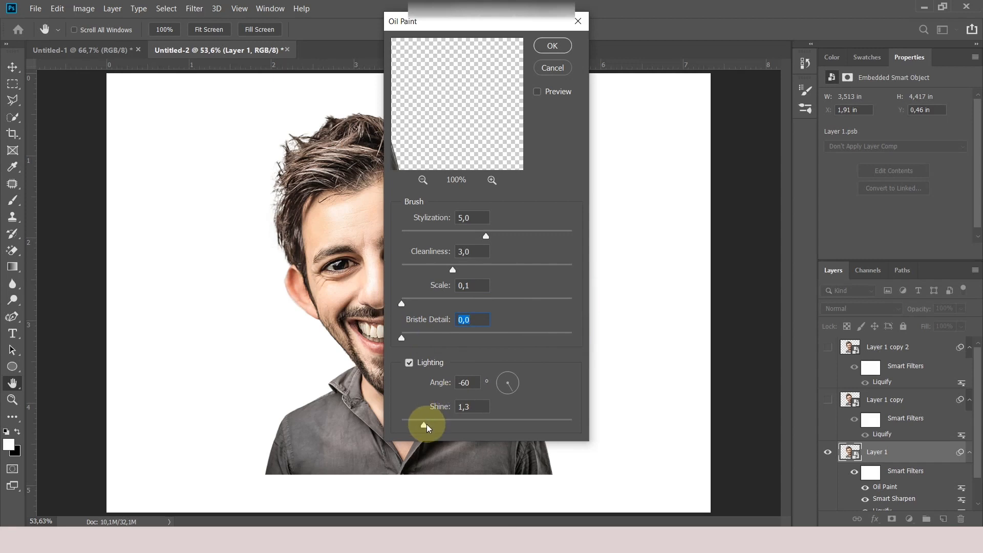
{"action": "left_click", "coordinate": [409, 364]}
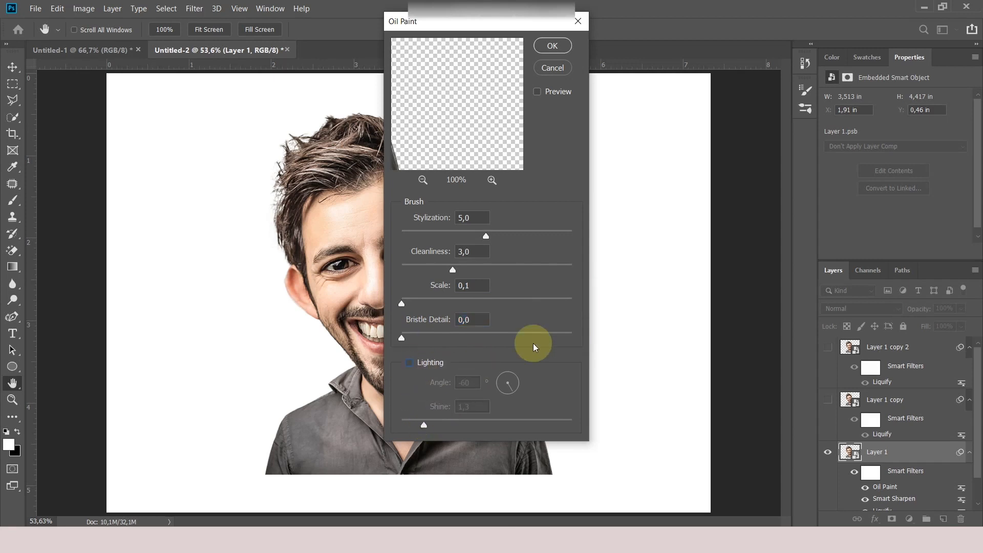
{"action": "left_click", "coordinate": [552, 46]}
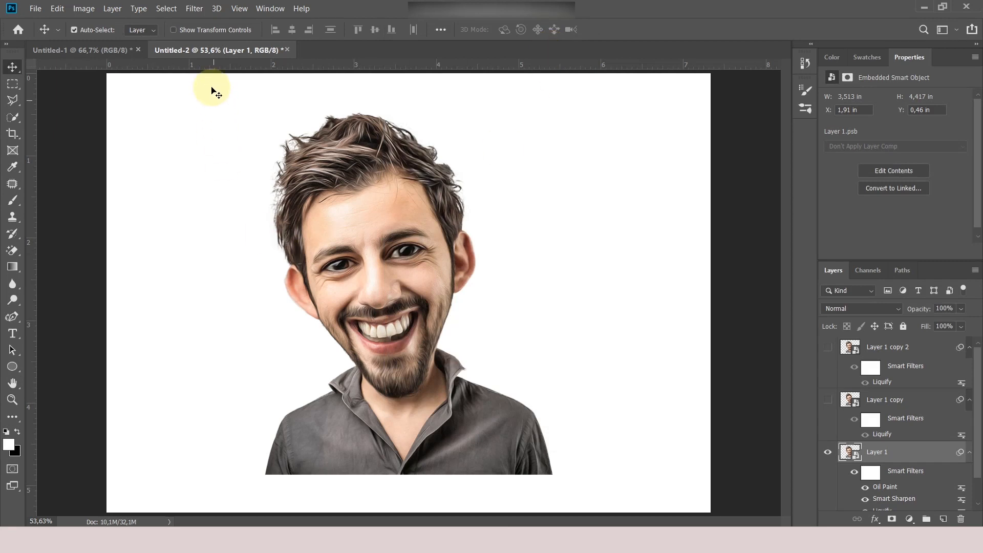
Step: Apply the Filter Gallery's Poster Edges effect to Layer 1 with Edge Thickness 0, Edge Intensity 0 and Posterization 2
{"action": "left_click", "coordinate": [197, 9]}
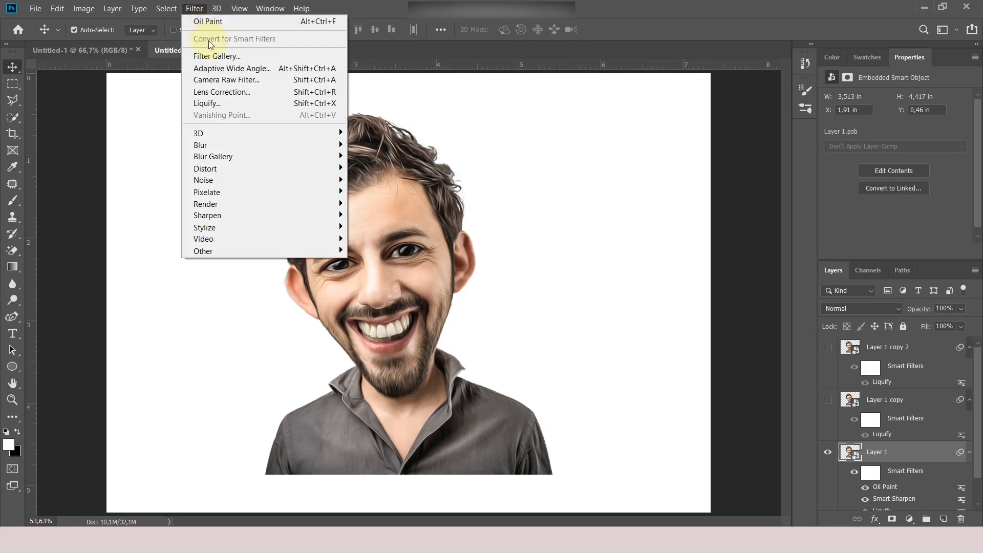
{"action": "left_click", "coordinate": [216, 59]}
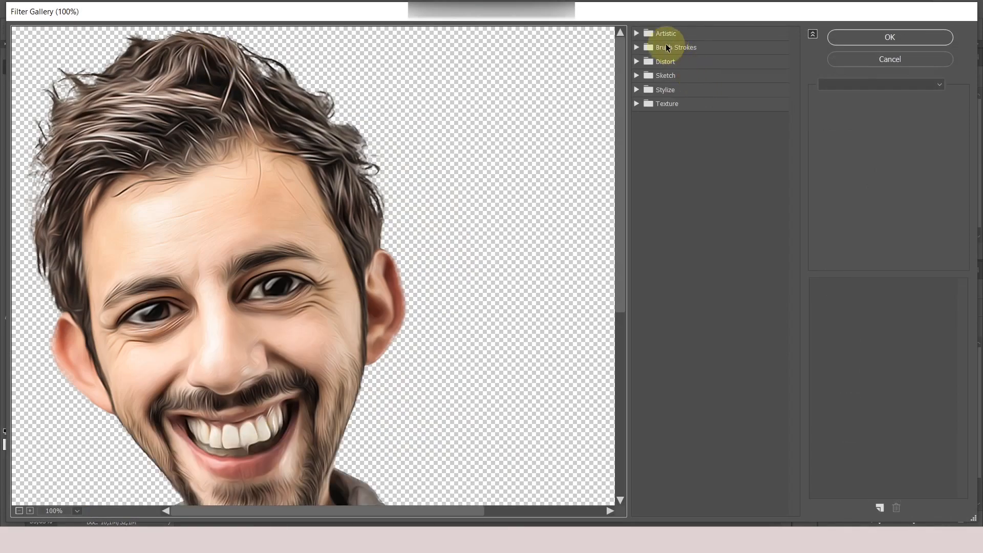
{"action": "left_click", "coordinate": [636, 33]}
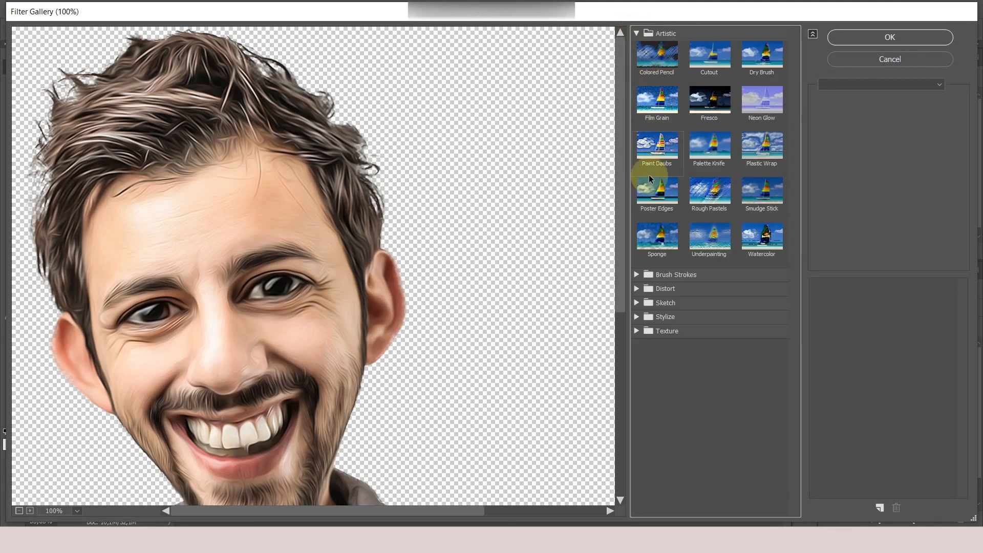
{"action": "left_click", "coordinate": [656, 193]}
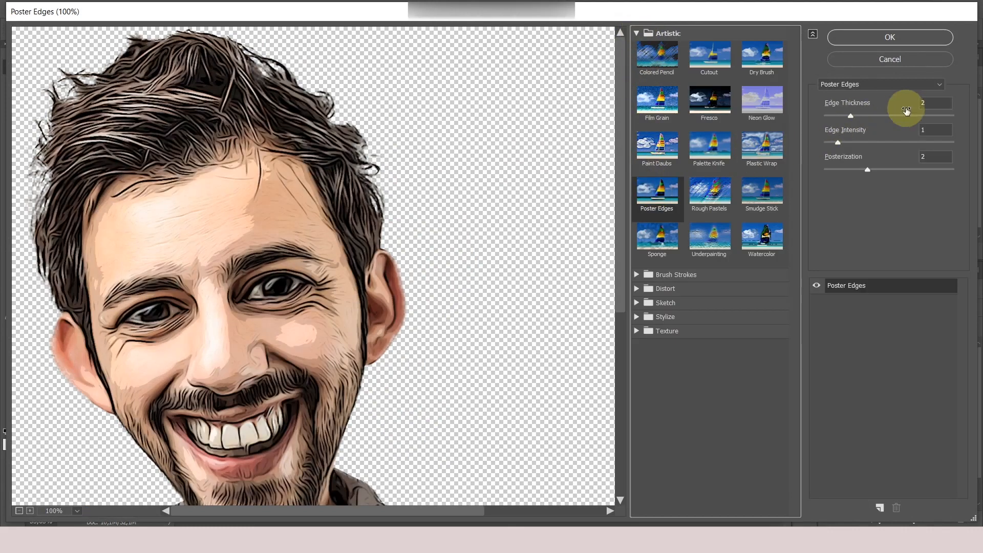
{"action": "double_click", "coordinate": [927, 103]}
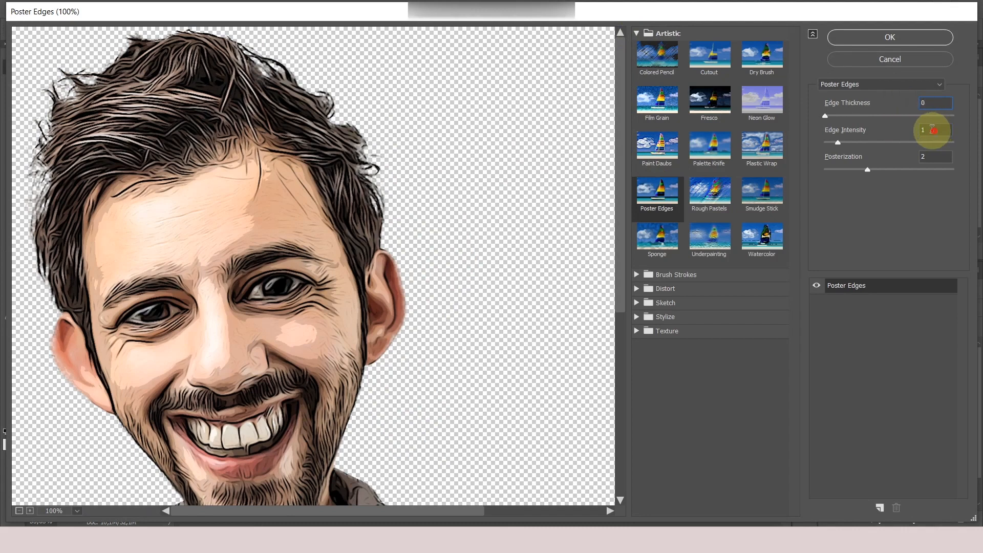
{"action": "left_click_drag", "start_coordinate": [934, 131], "coordinate": [902, 136]}
{"action": "type", "text": "0"}
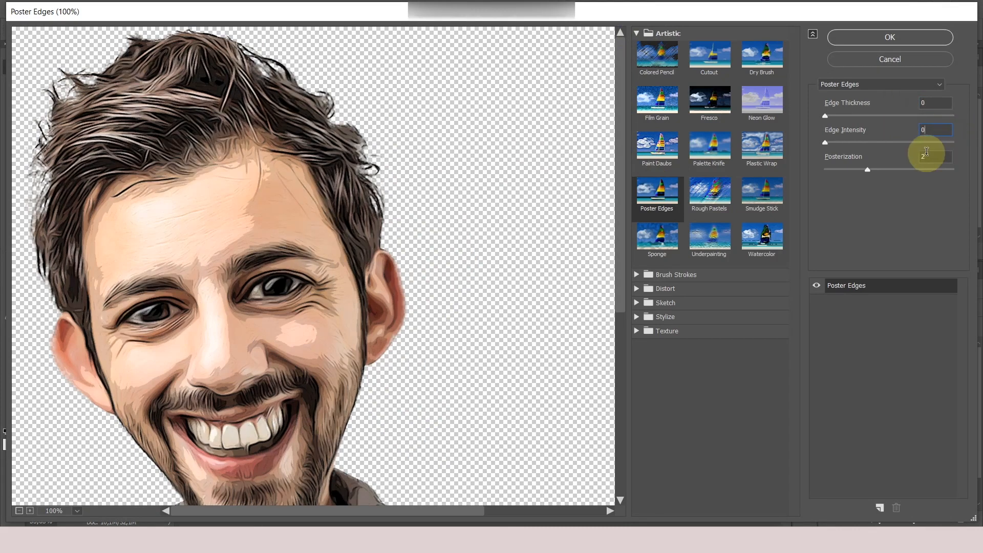
{"action": "left_click", "coordinate": [884, 41]}
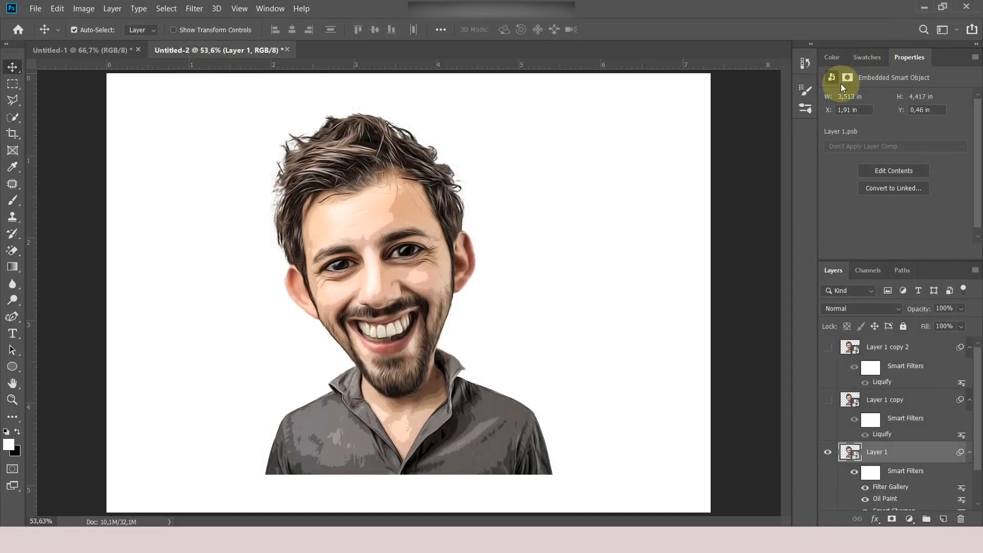
Step: Apply Surface Blur to Layer 1 with Radius 15 pixels and Threshold 5 levels
{"action": "left_click", "coordinate": [194, 9]}
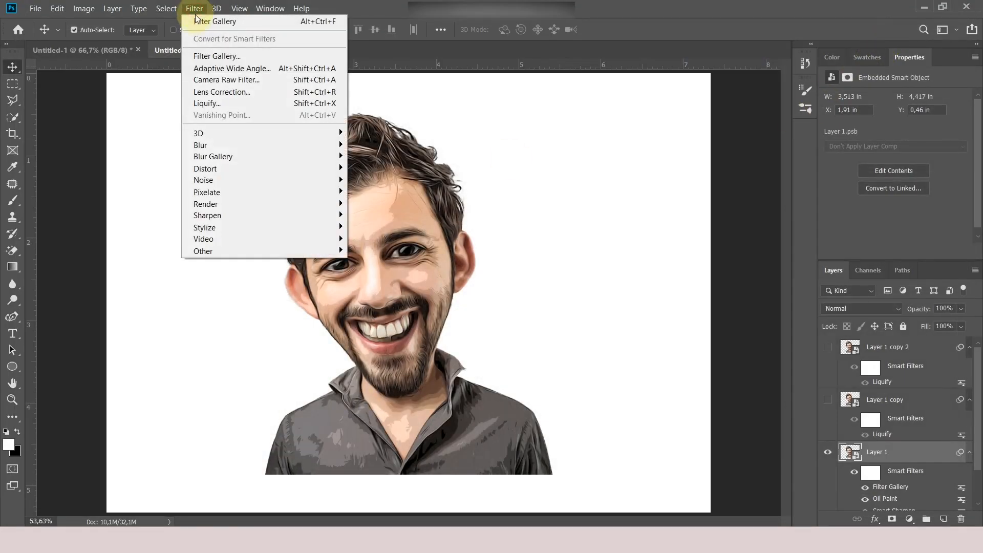
{"action": "mouse_move", "coordinate": [309, 145]}
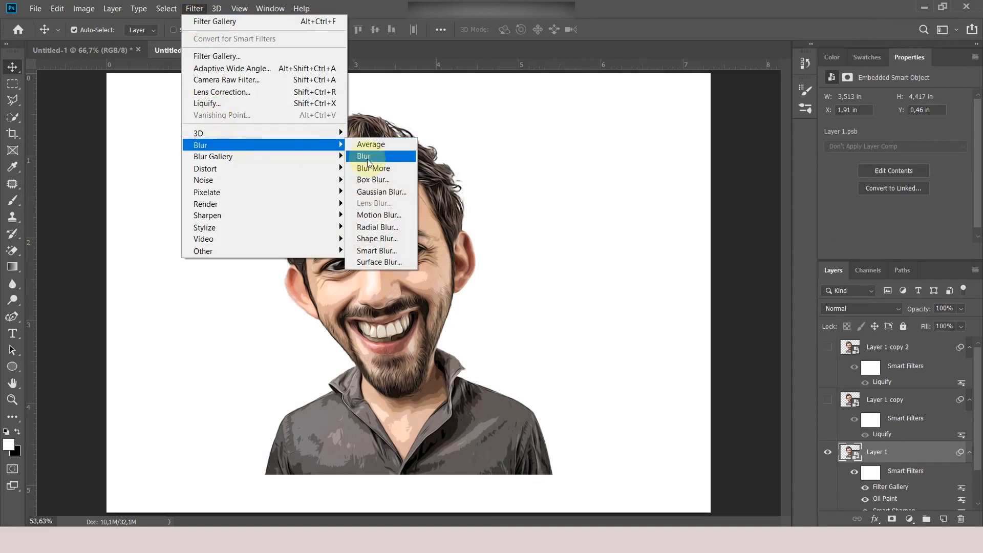
{"action": "left_click", "coordinate": [369, 263]}
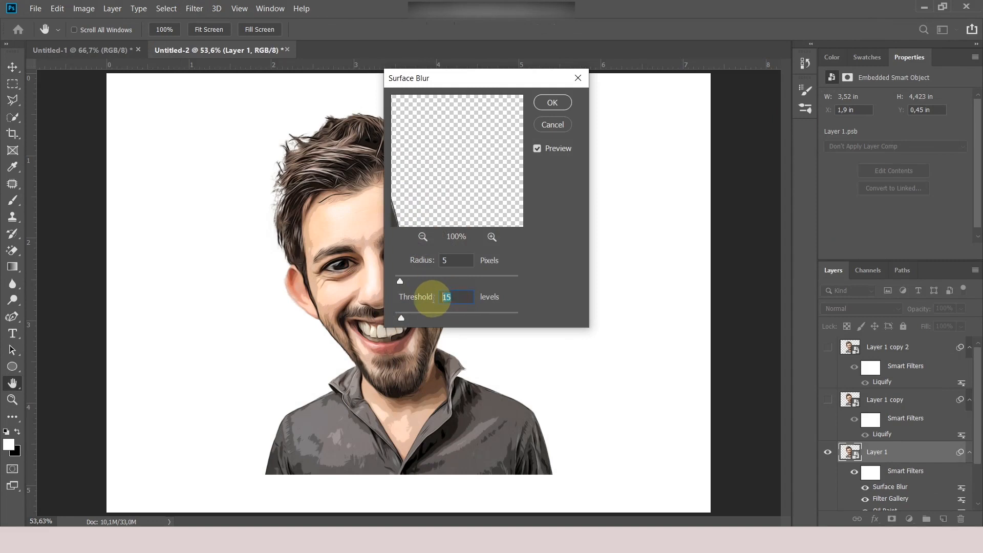
{"action": "left_click", "coordinate": [423, 262]}
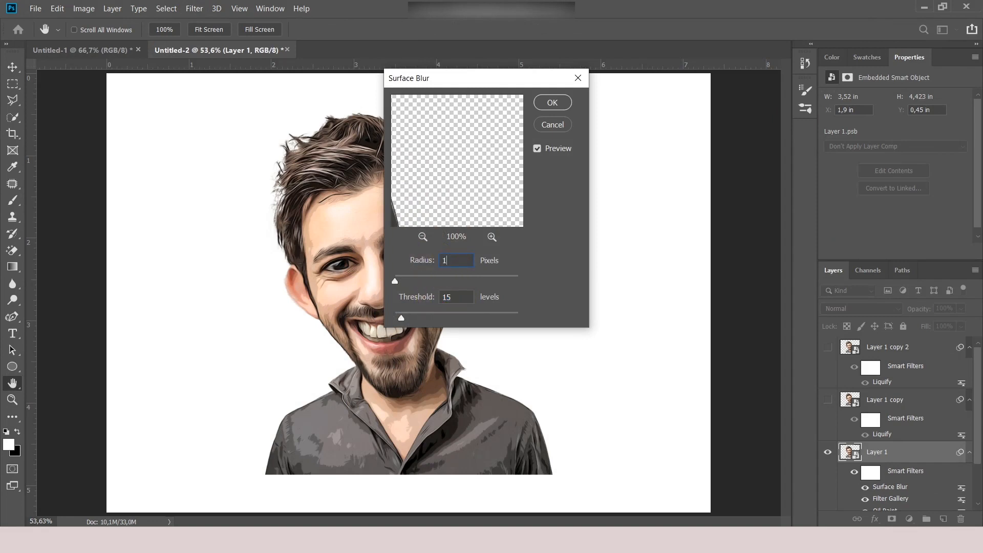
{"action": "left_click", "coordinate": [418, 299]}
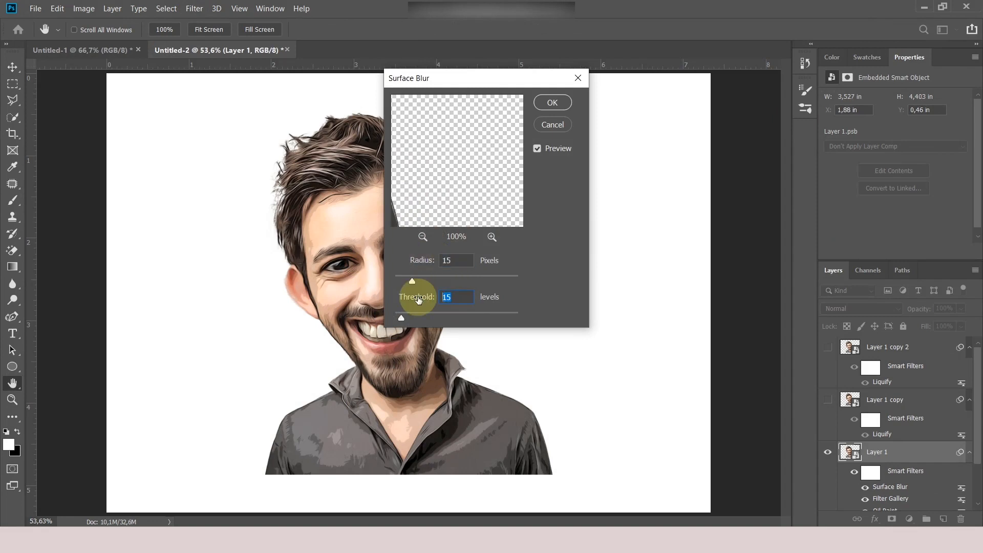
{"action": "type", "text": "5"}
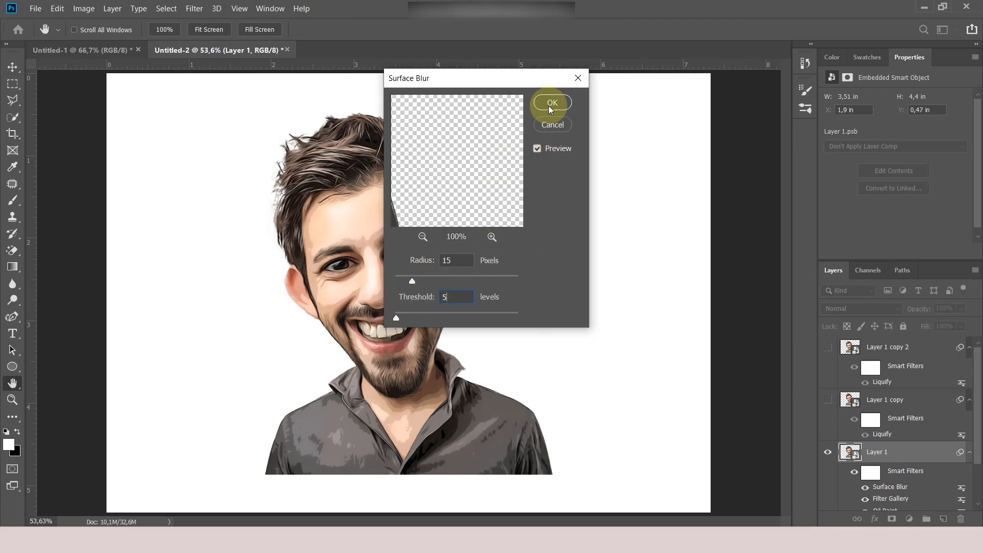
{"action": "left_click", "coordinate": [552, 104]}
{"action": "key", "text": "v"}
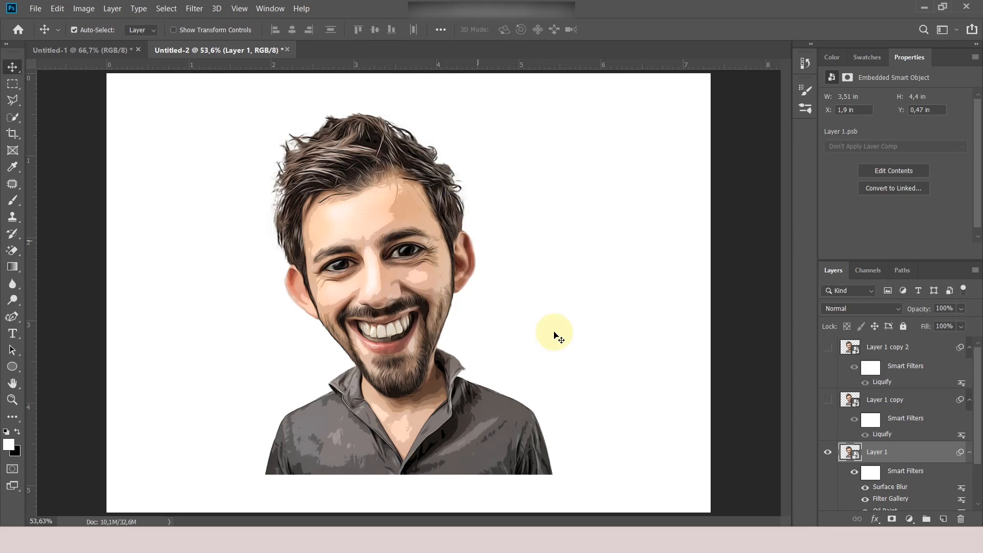
Step: Apply Oil Paint to Layer 1 again with Stylization 5.0, Cleanliness 3.0, Scale 0.1, Bristle Detail 0.0 and Lighting off
{"action": "left_click", "coordinate": [194, 8]}
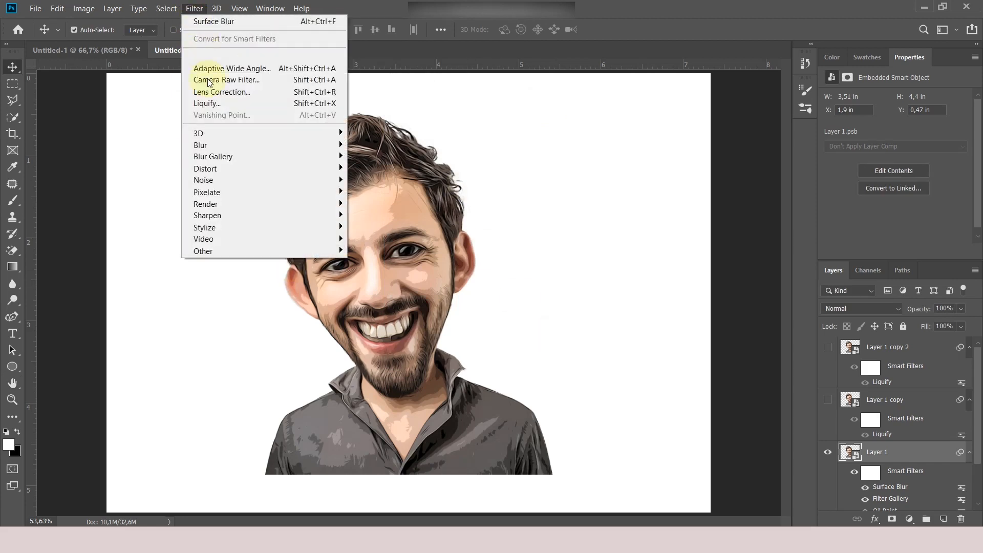
{"action": "mouse_move", "coordinate": [342, 229]}
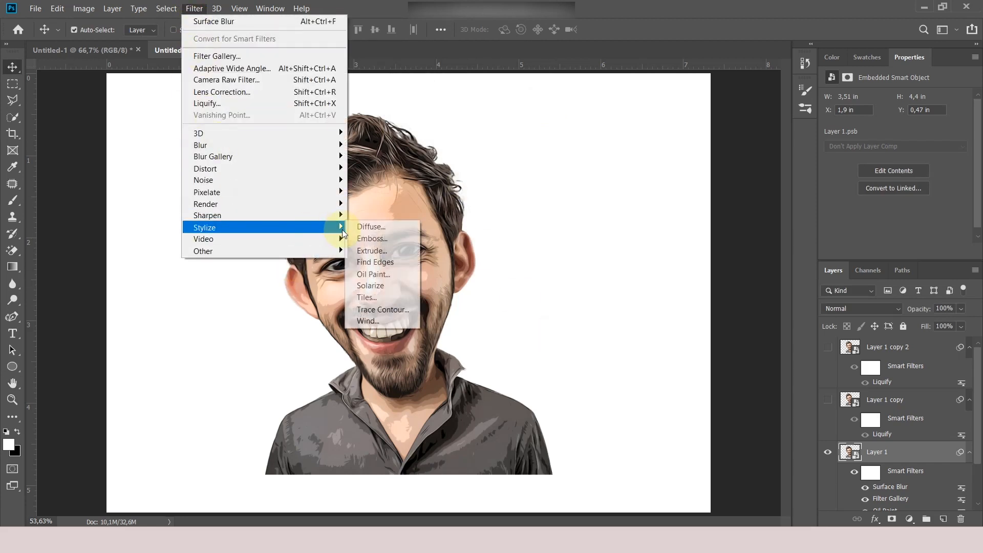
{"action": "left_click", "coordinate": [381, 273]}
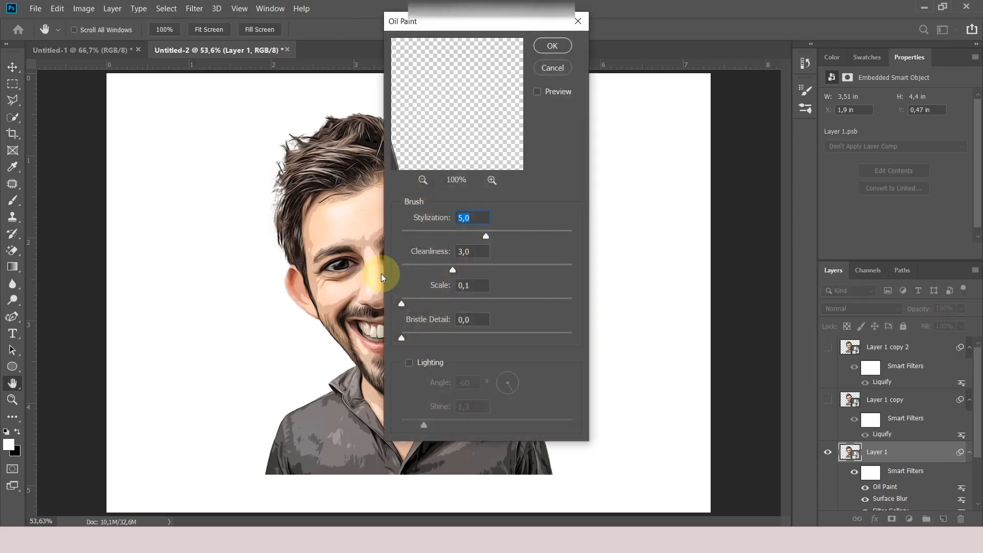
{"action": "left_click", "coordinate": [552, 51]}
Step: Apply Unsharp Mask to Layer 1 with Amount 140%, Radius 5.0 pixels and Threshold 30 levels
{"action": "left_click", "coordinate": [195, 9]}
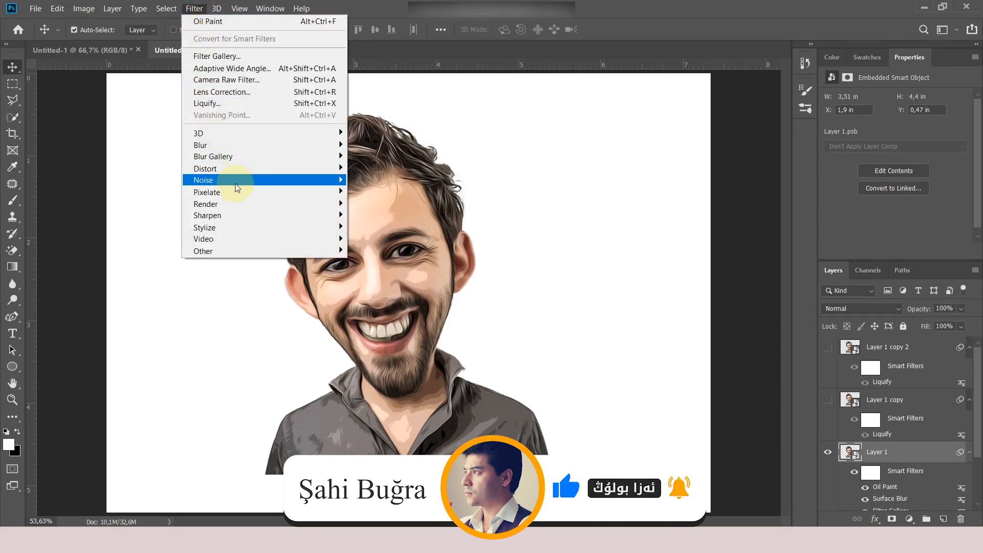
{"action": "mouse_move", "coordinate": [328, 215]}
{"action": "left_click", "coordinate": [371, 275]}
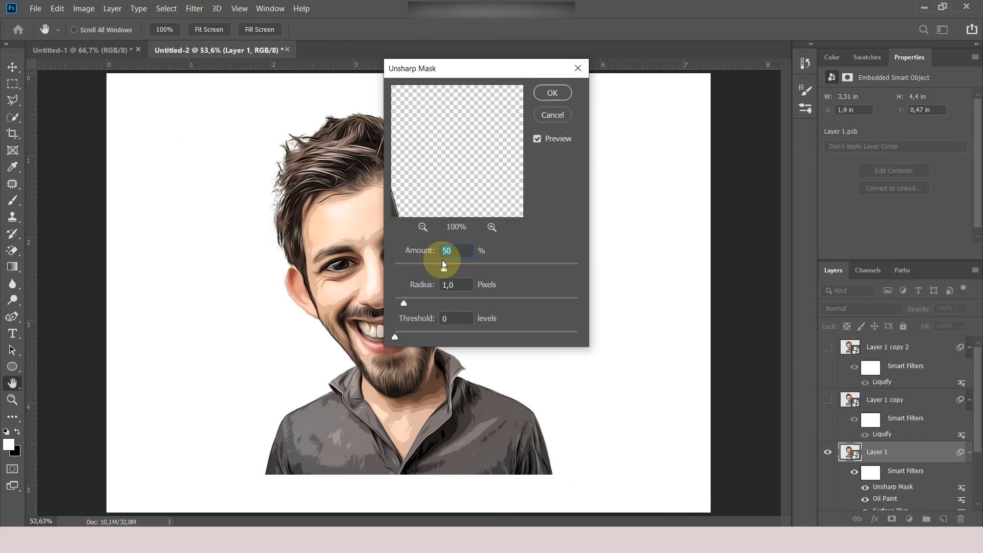
{"action": "type", "text": "14"}
{"action": "left_click", "coordinate": [448, 285]}
{"action": "type", "text": "5"}
{"action": "left_click", "coordinate": [453, 319]}
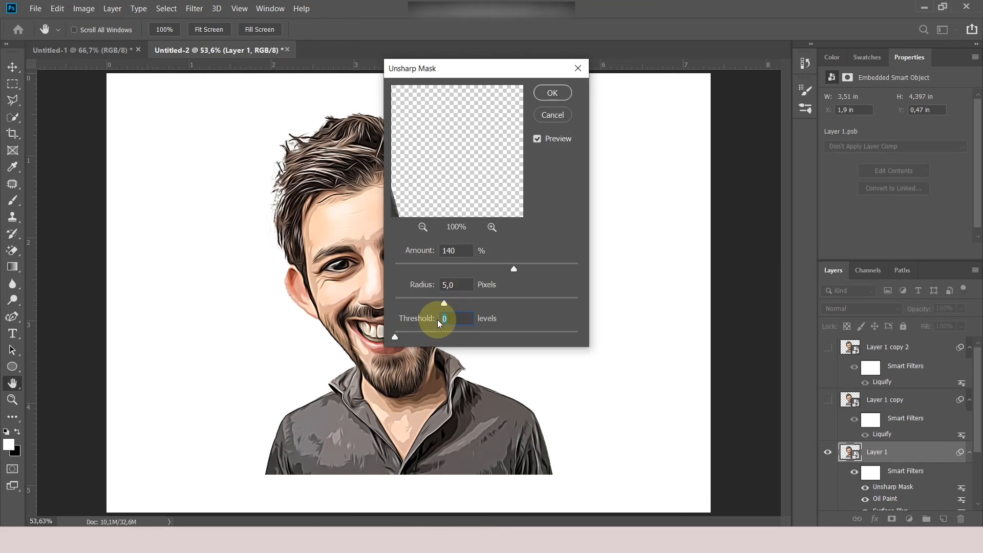
{"action": "type", "text": "30"}
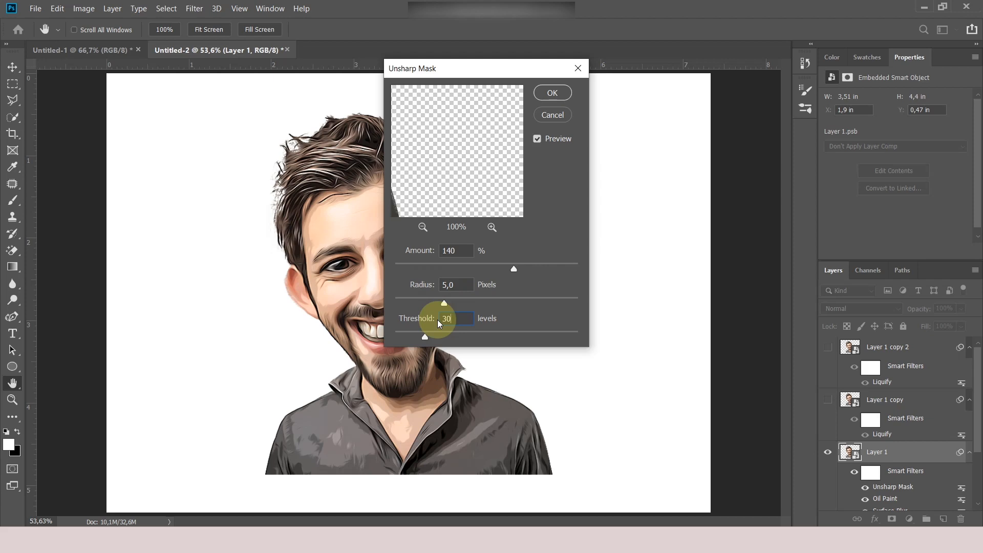
{"action": "left_click", "coordinate": [552, 94]}
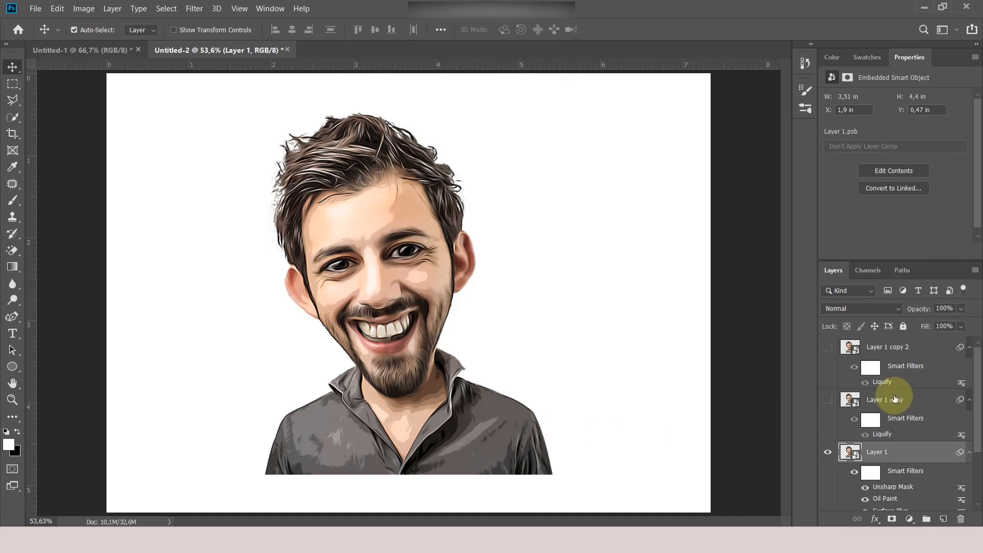
Step: Show Layer 1 copy and apply the Filter Gallery's Poster Edges to it with Edge Thickness 2, Edge Intensity 2 and Posterization 4
{"action": "left_click", "coordinate": [868, 399]}
{"action": "left_click", "coordinate": [830, 401]}
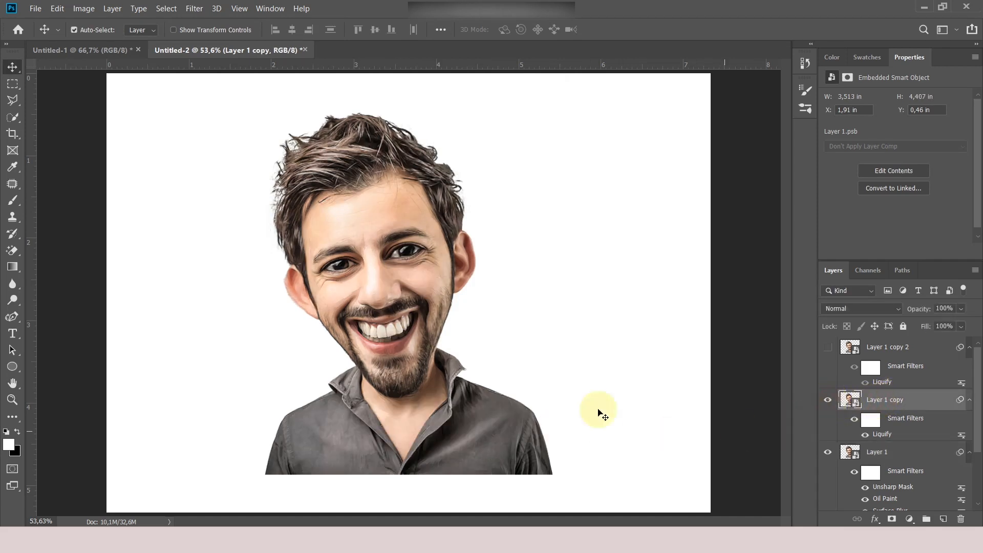
{"action": "left_click", "coordinate": [194, 8]}
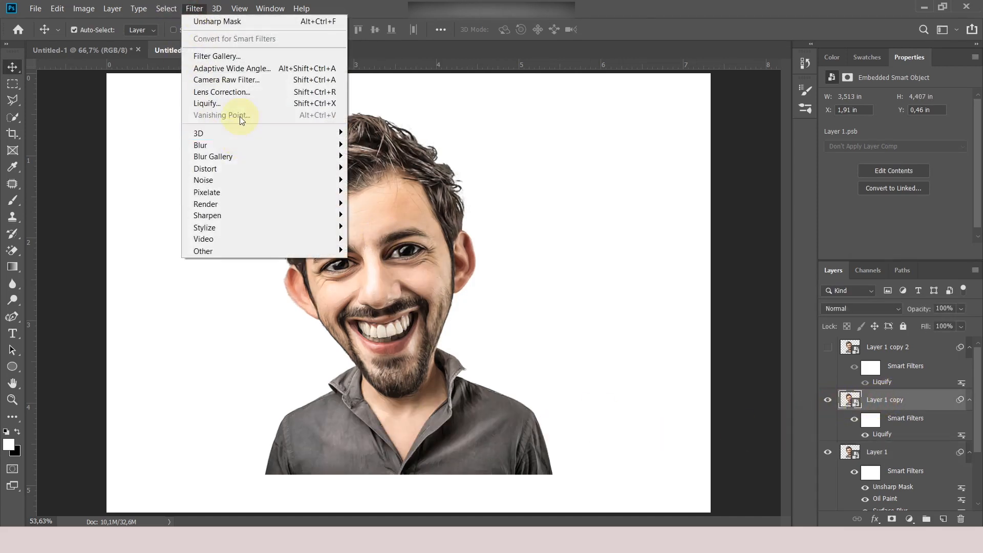
{"action": "left_click", "coordinate": [229, 60]}
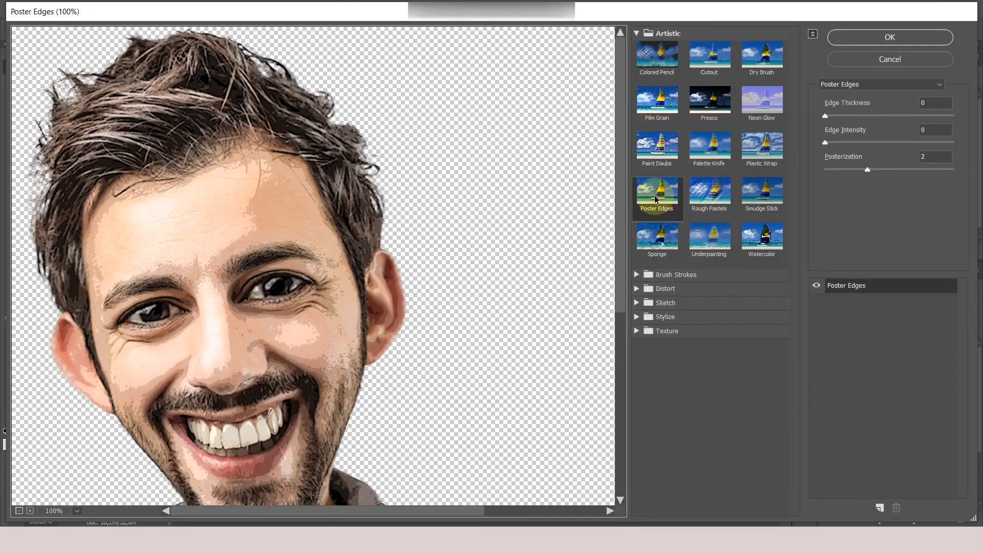
{"action": "left_click", "coordinate": [655, 197]}
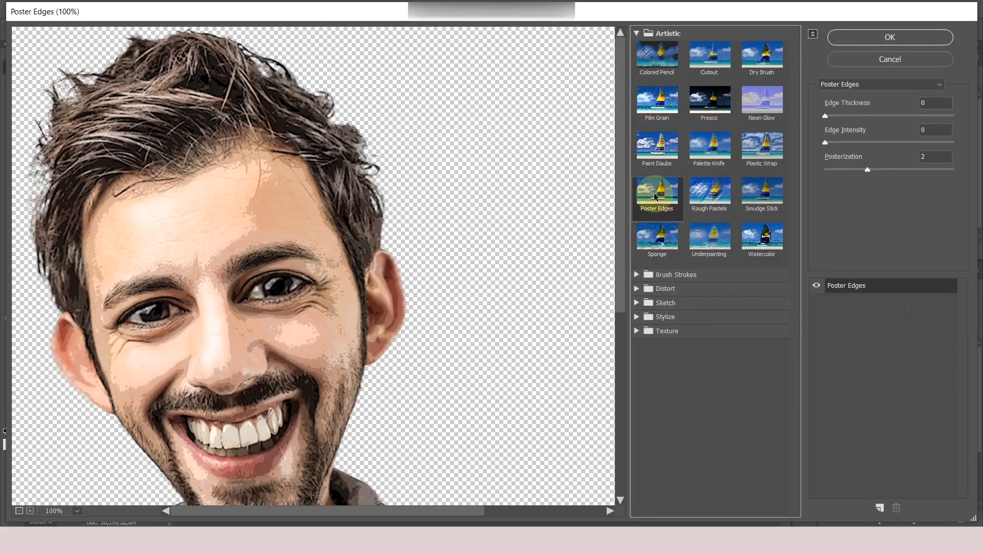
{"action": "left_click", "coordinate": [897, 105]}
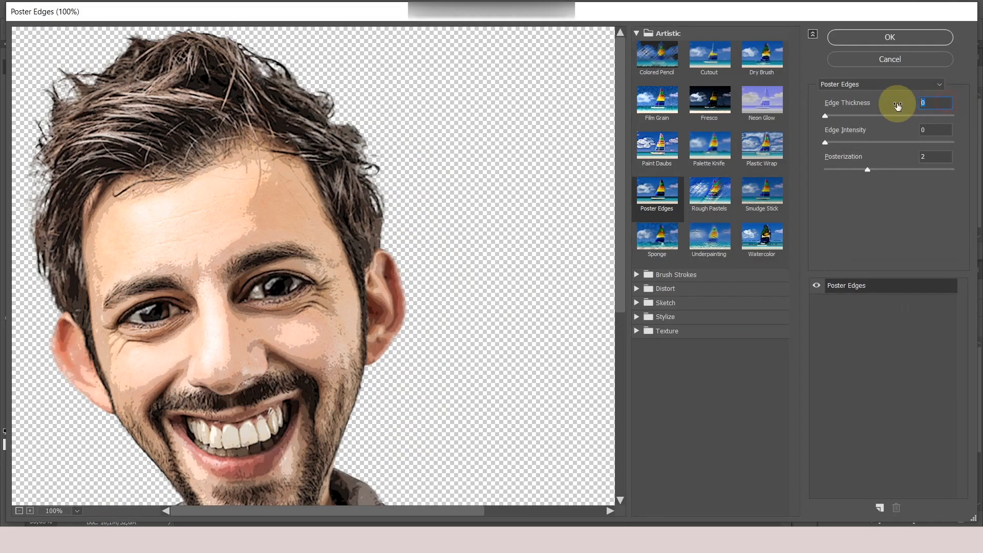
{"action": "type", "text": "2"}
{"action": "double_click", "coordinate": [931, 132]}
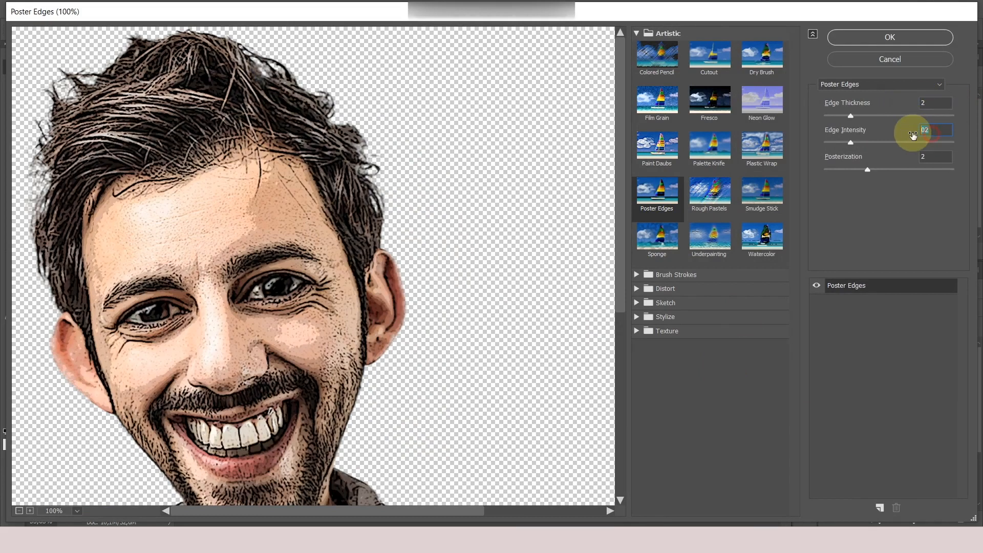
{"action": "left_click", "coordinate": [917, 160]}
{"action": "type", "text": "4"}
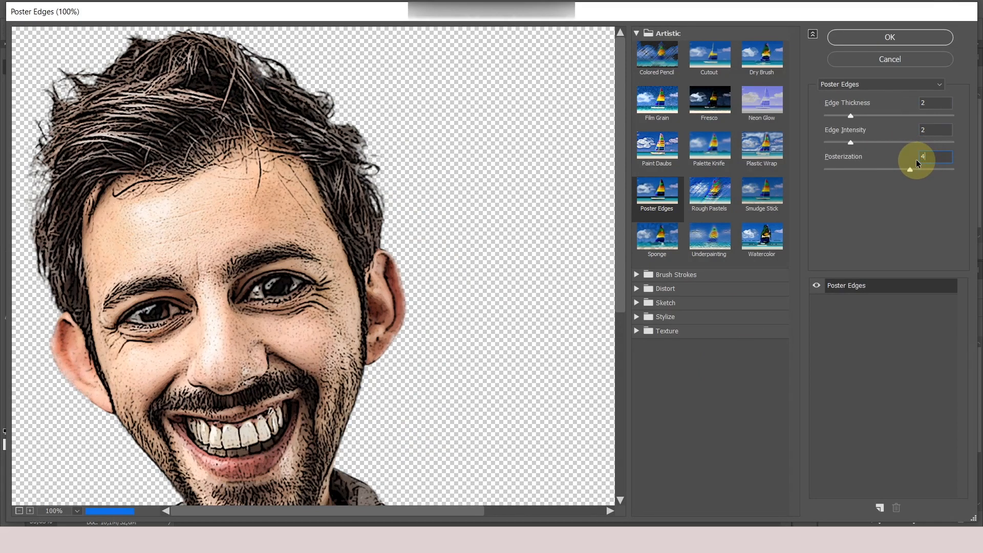
{"action": "left_click", "coordinate": [891, 39]}
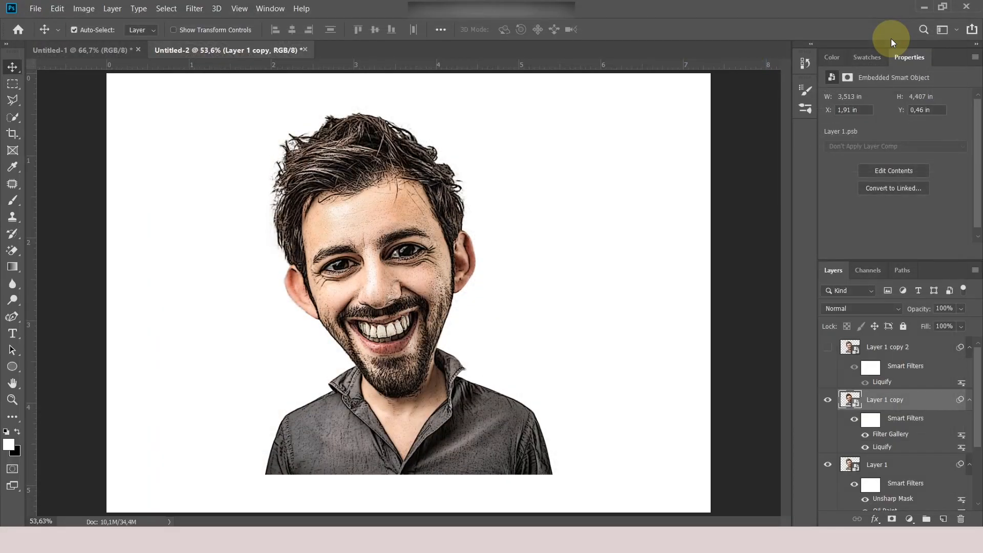
Step: Apply Oil Paint to Layer 1 copy with Stylization 10.0, Cleanliness 3.0, Scale 0.1, Bristle Detail 0.0 and Lighting off
{"action": "left_click", "coordinate": [194, 11]}
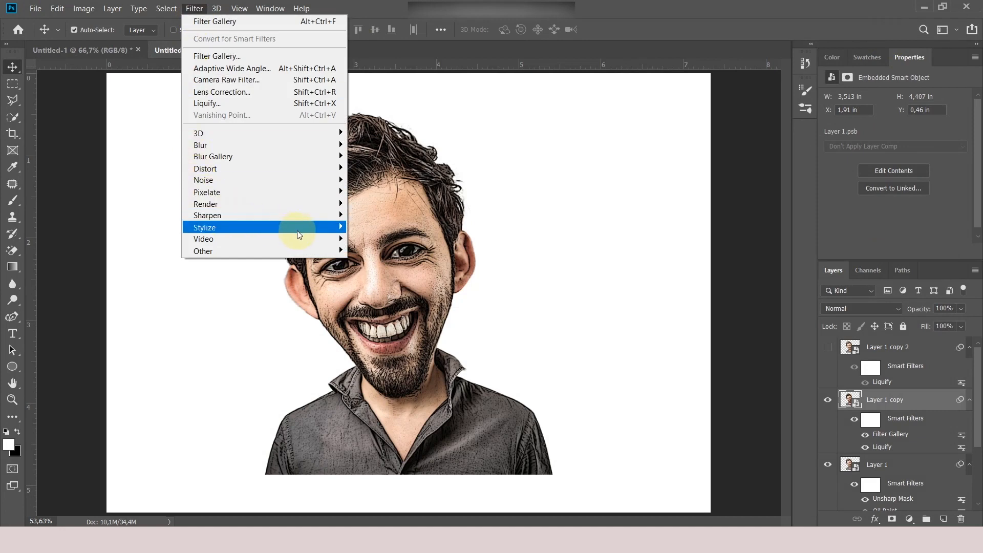
{"action": "mouse_move", "coordinate": [299, 235]}
{"action": "left_click", "coordinate": [379, 273]}
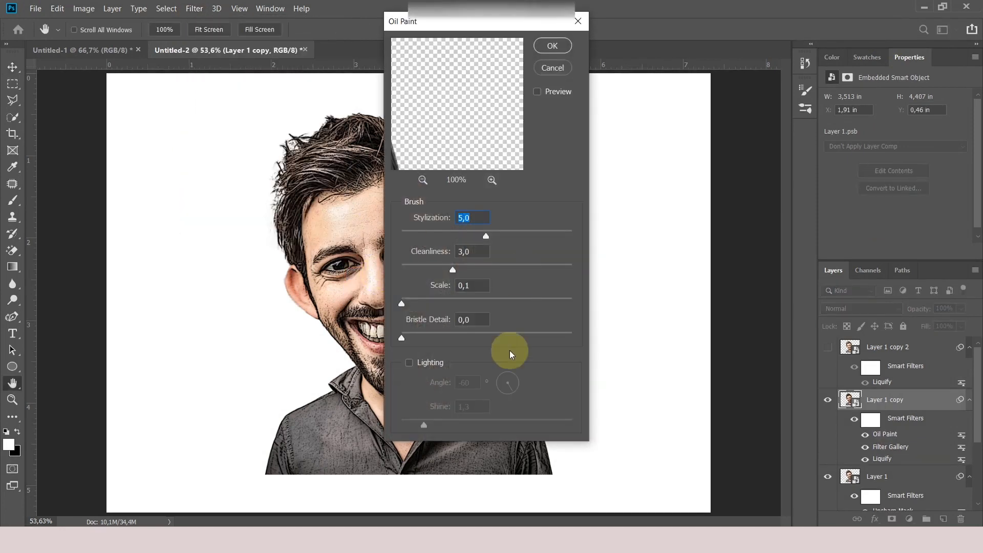
{"action": "left_click_drag", "start_coordinate": [487, 23], "coordinate": [486, 57]}
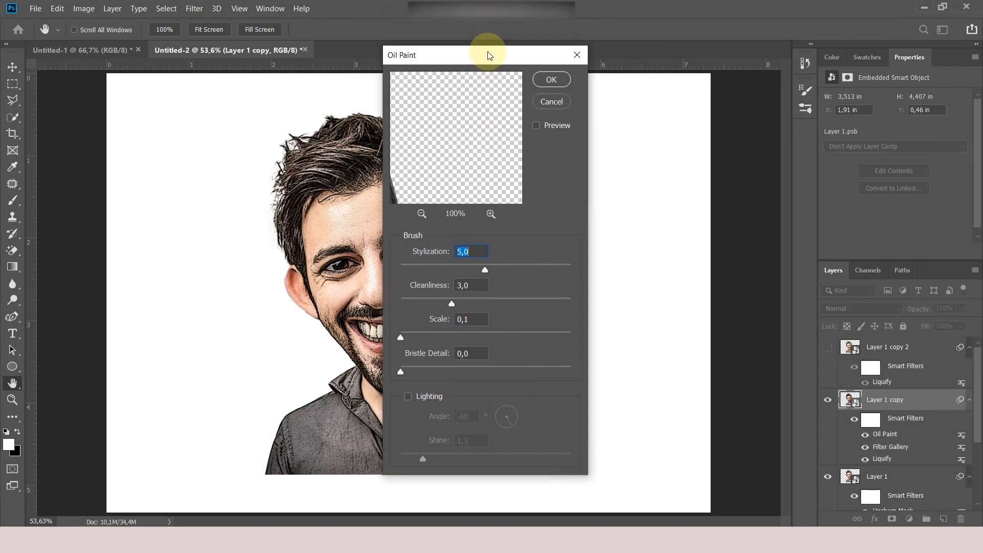
{"action": "left_click", "coordinate": [479, 254]}
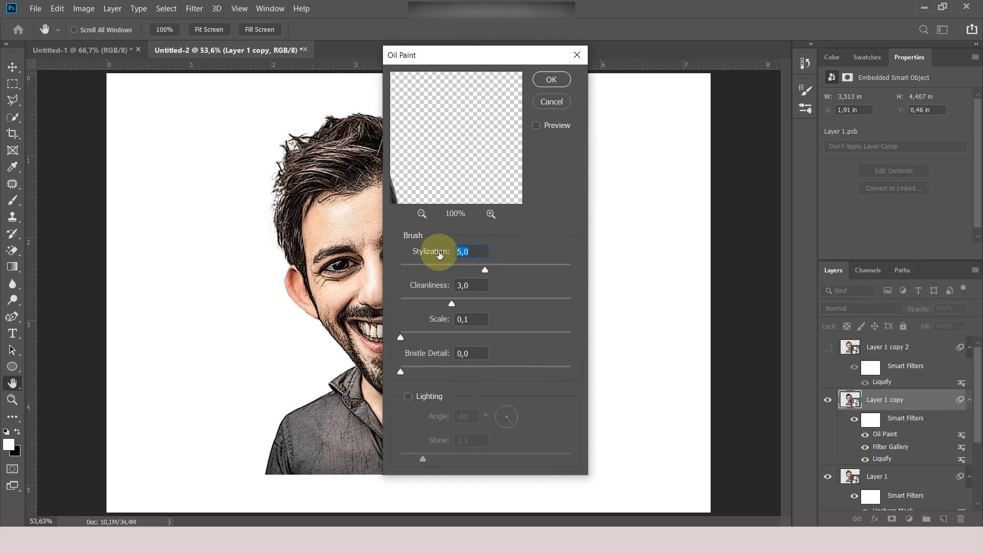
{"action": "type", "text": "10"}
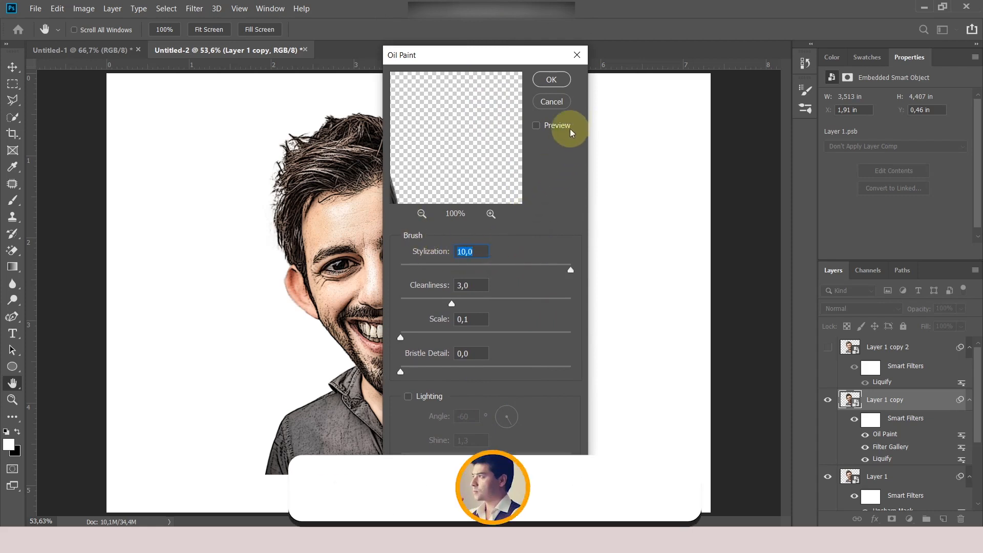
{"action": "left_click", "coordinate": [551, 80]}
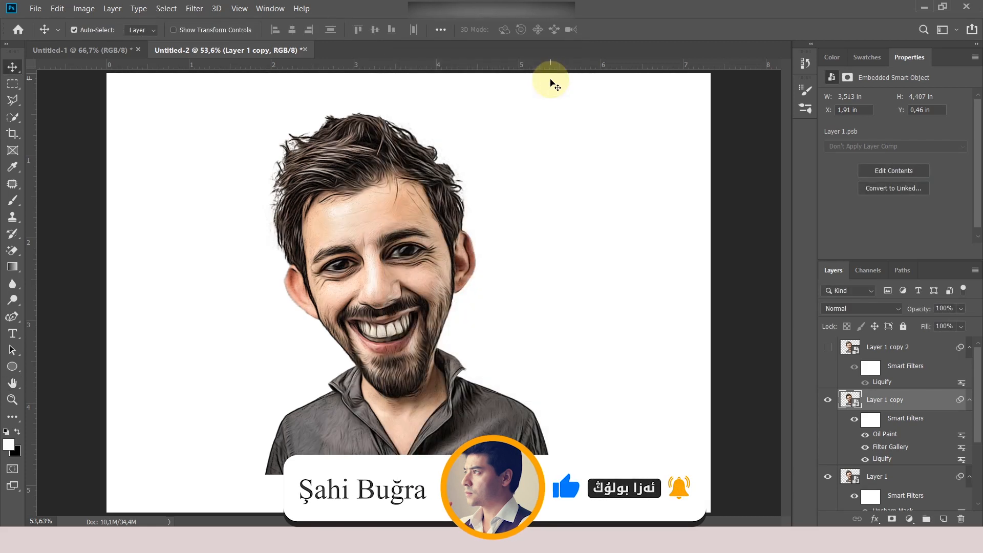
Step: Set Layer 1 copy's blend mode to Soft Light and its opacity to 75%
{"action": "left_click", "coordinate": [847, 310]}
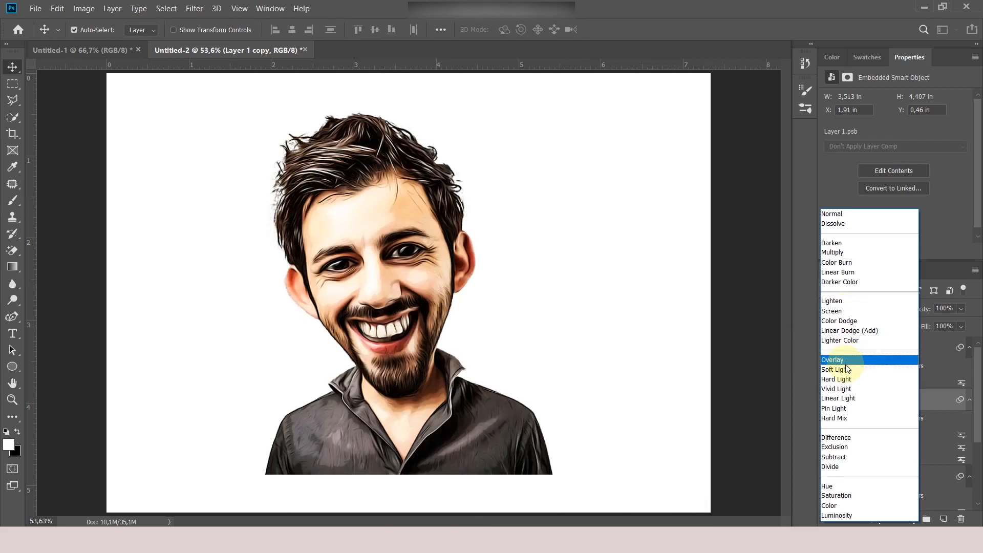
{"action": "left_click", "coordinate": [847, 370]}
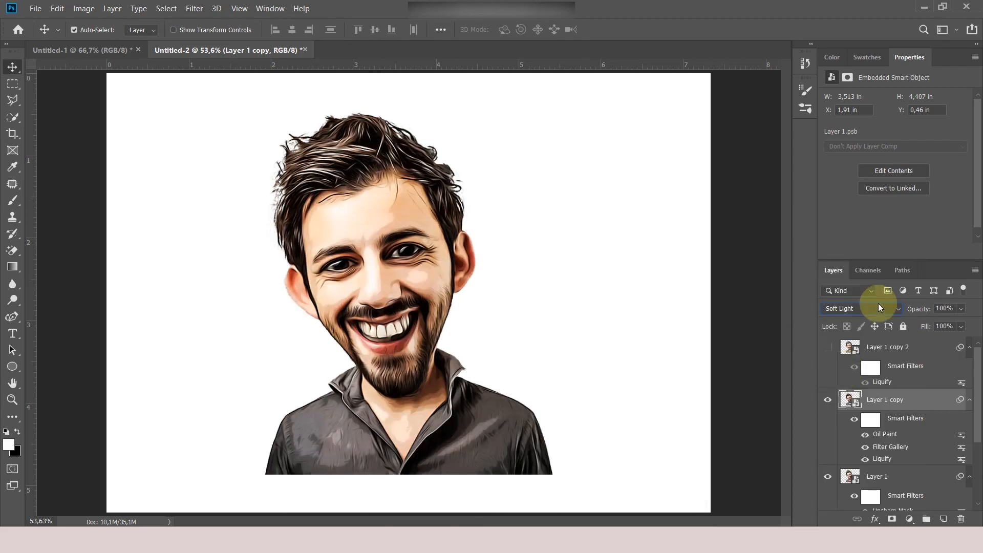
{"action": "mouse_move", "coordinate": [922, 312]}
{"action": "left_mouse_down"}
{"action": "mouse_move", "coordinate": [867, 315]}
{"action": "mouse_move", "coordinate": [909, 318]}
{"action": "left_mouse_up"}
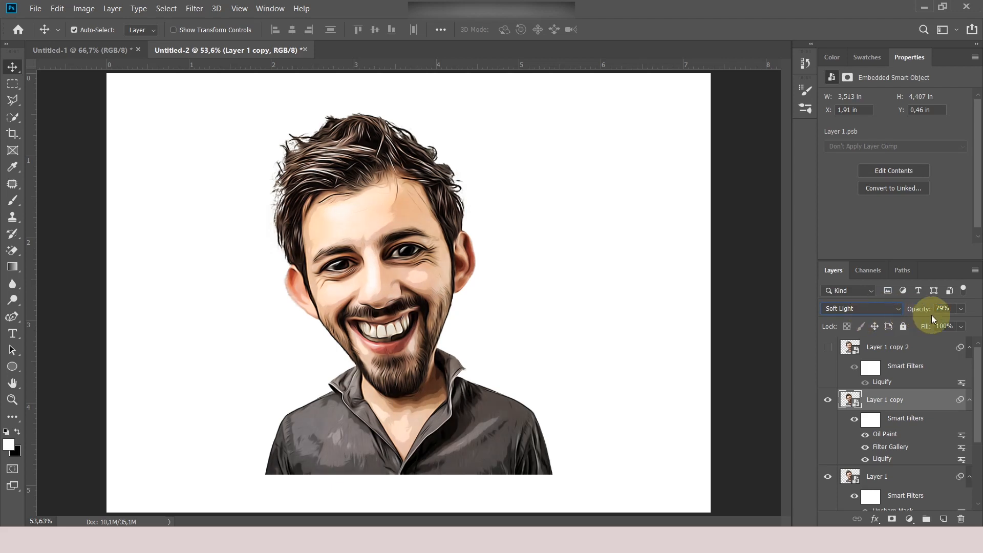
{"action": "left_click", "coordinate": [929, 310]}
{"action": "type", "text": "75"}
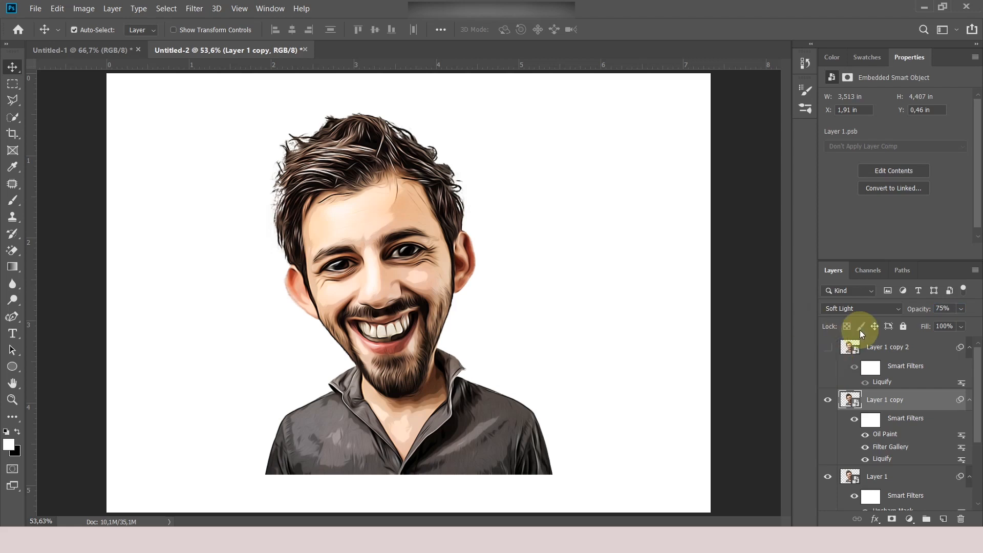
Step: Show Layer 1 copy 2, apply High Pass to it with Radius 1.5 pixels and set its blend mode to Overlay
{"action": "left_click", "coordinate": [888, 350]}
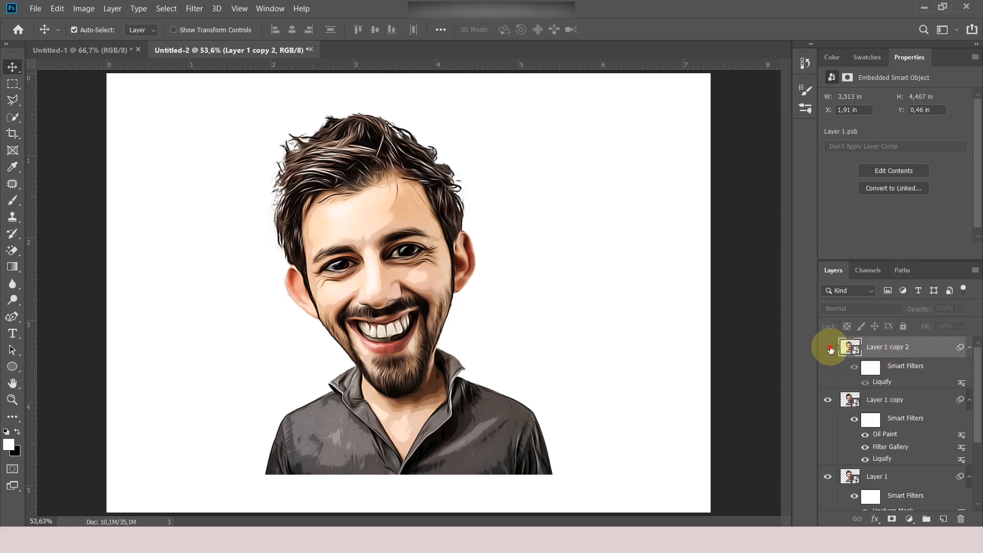
{"action": "left_click", "coordinate": [827, 347]}
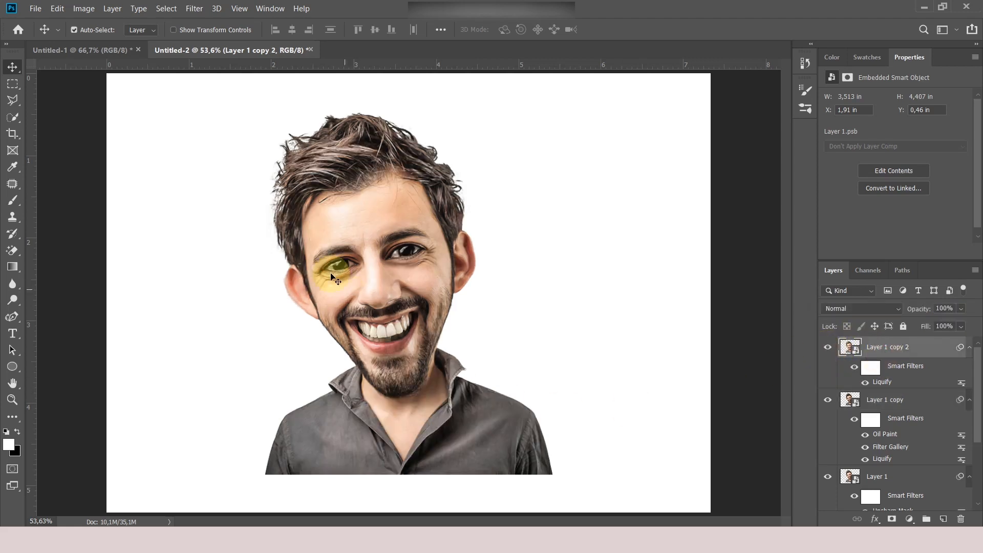
{"action": "left_click", "coordinate": [194, 8]}
{"action": "mouse_move", "coordinate": [321, 254]}
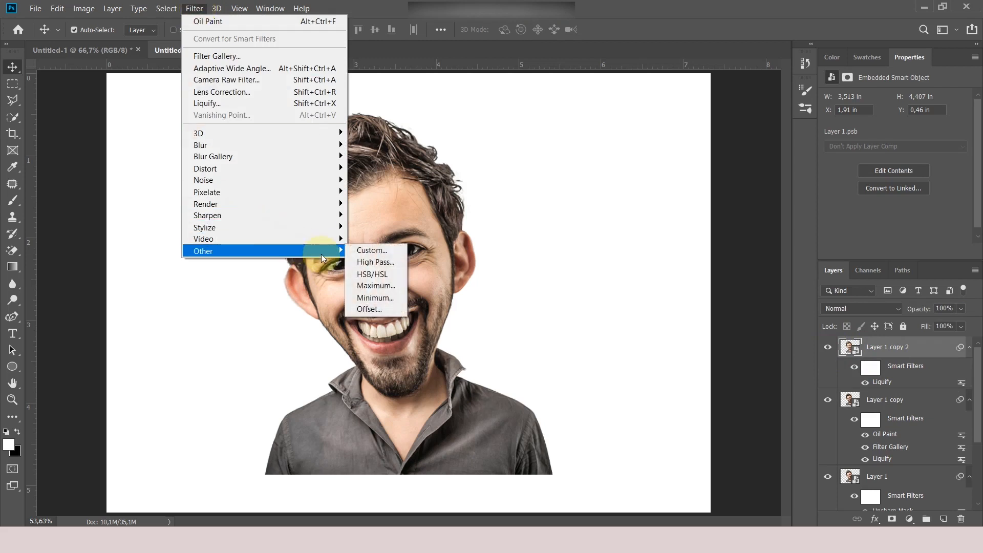
{"action": "left_click", "coordinate": [387, 265]}
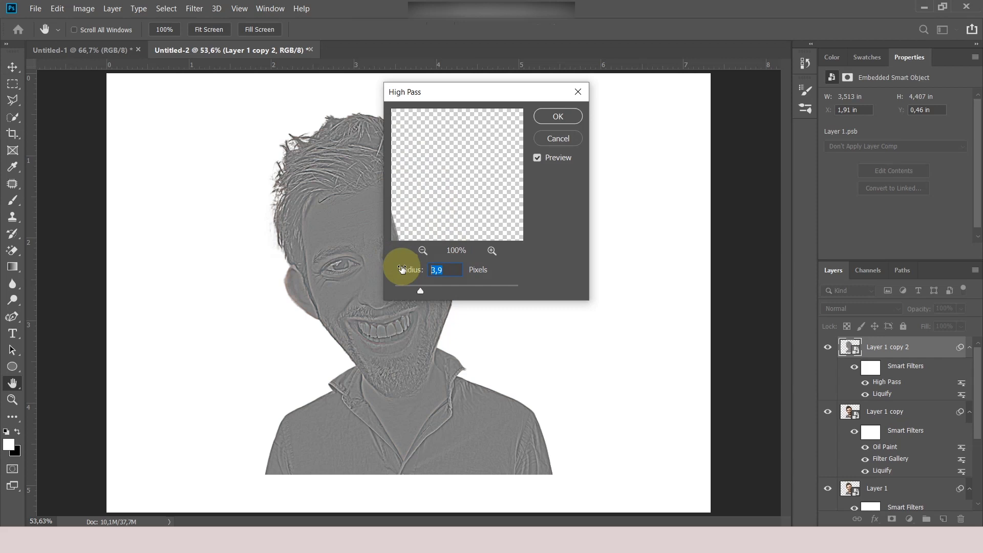
{"action": "type", "text": "1,5"}
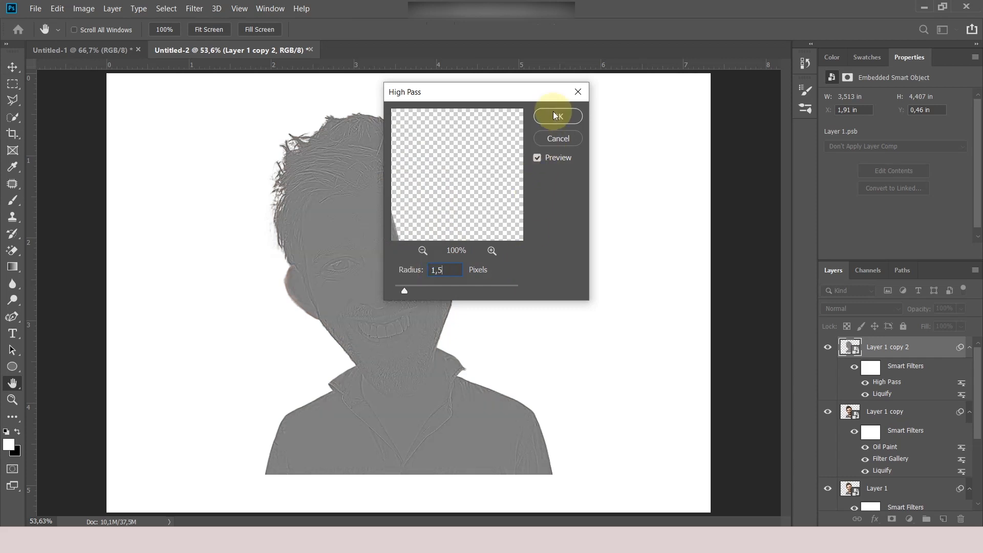
{"action": "left_click", "coordinate": [553, 116]}
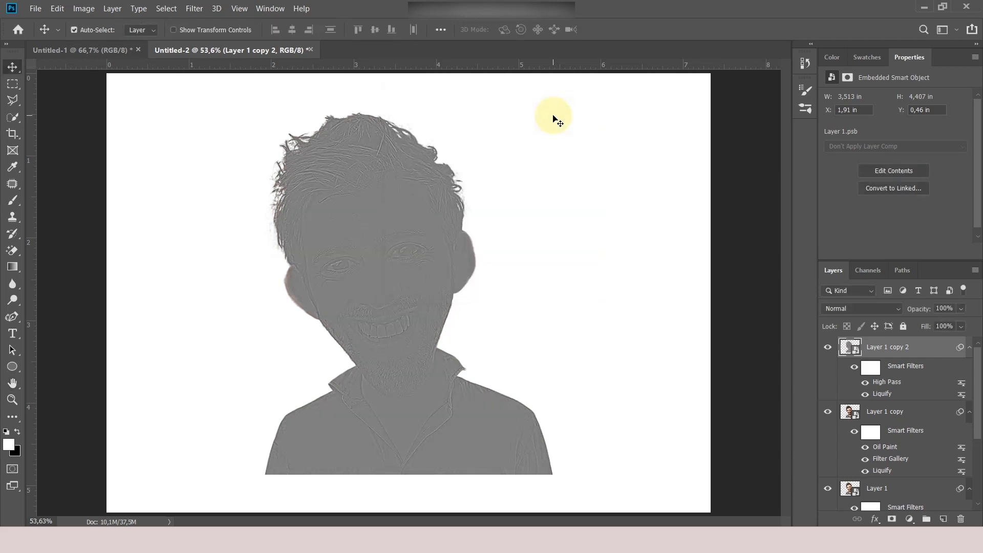
{"action": "left_click", "coordinate": [877, 309]}
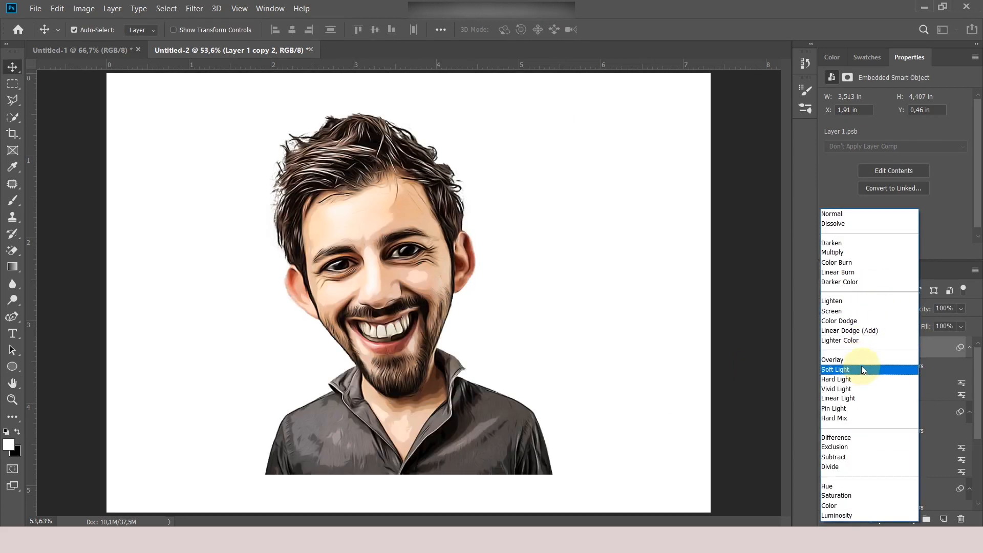
{"action": "left_click", "coordinate": [859, 361]}
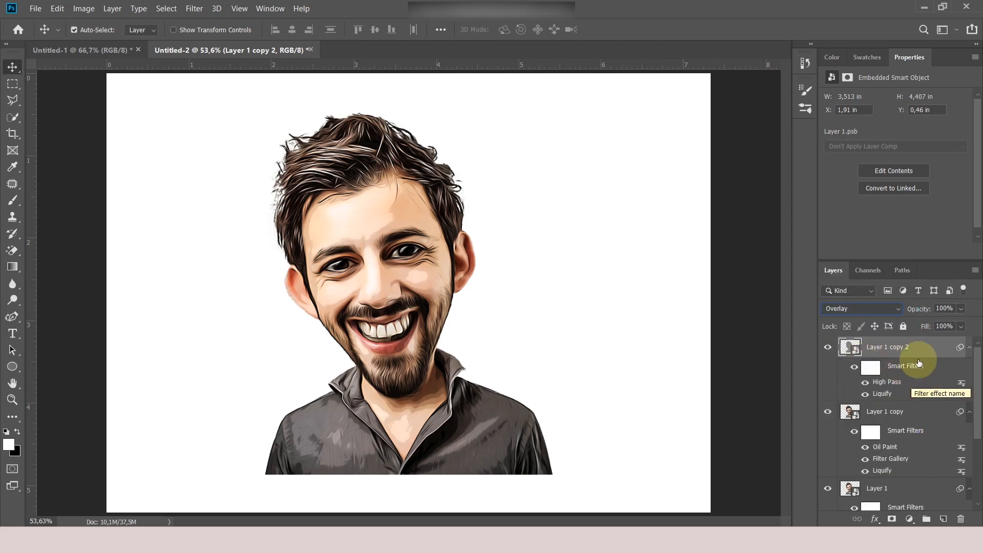
Step: Group Layer 1, Layer 1 copy and Layer 1 copy 2 together
{"action": "left_click", "coordinate": [917, 412], "text": "ctrl"}
{"action": "left_click", "coordinate": [911, 489], "text": "ctrl"}
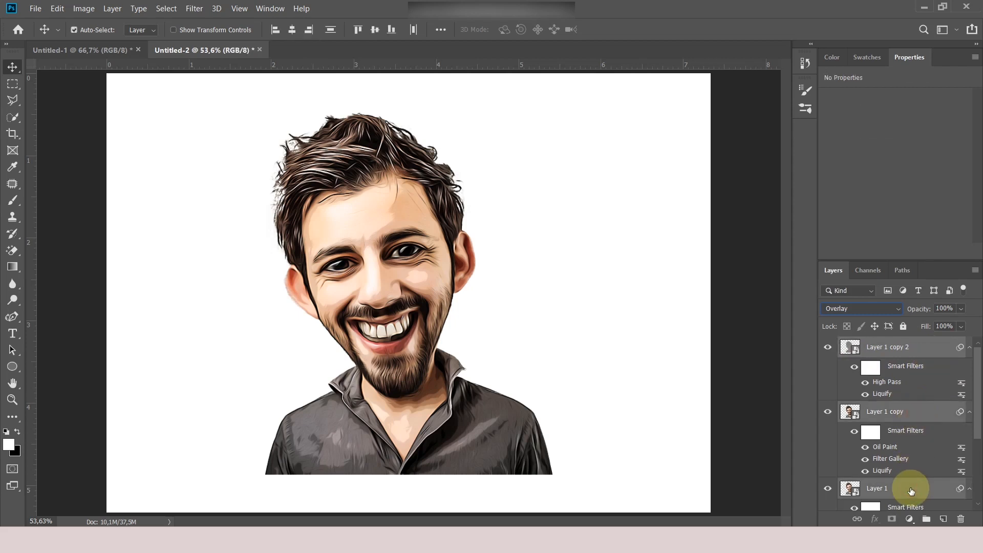
{"action": "left_click_drag", "start_coordinate": [911, 491], "coordinate": [929, 523]}
{"action": "key", "text": "z"}
{"action": "left_click", "coordinate": [867, 361]}
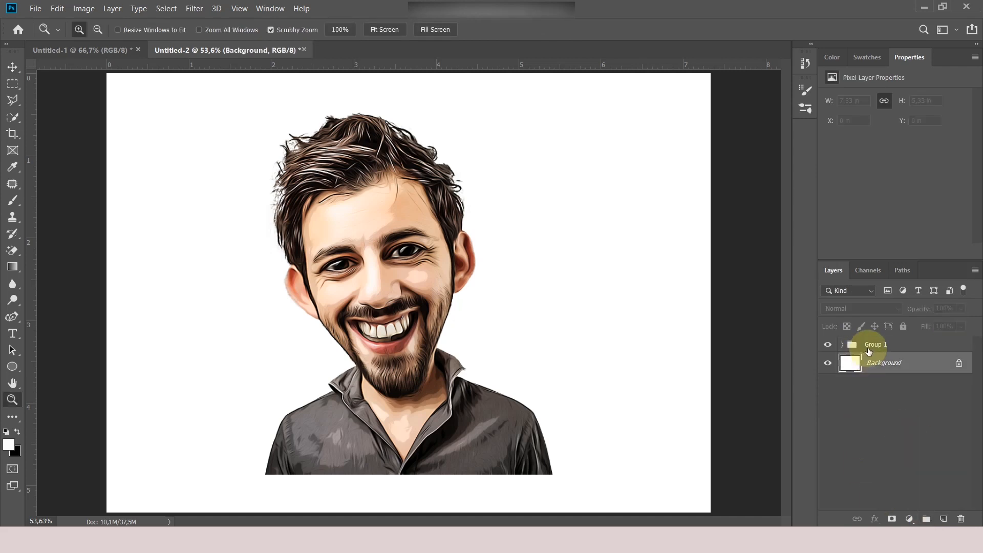
Step: Add a layer mask to Layer 1 inside Group 1
{"action": "left_click", "coordinate": [868, 344]}
{"action": "left_click", "coordinate": [842, 344]}
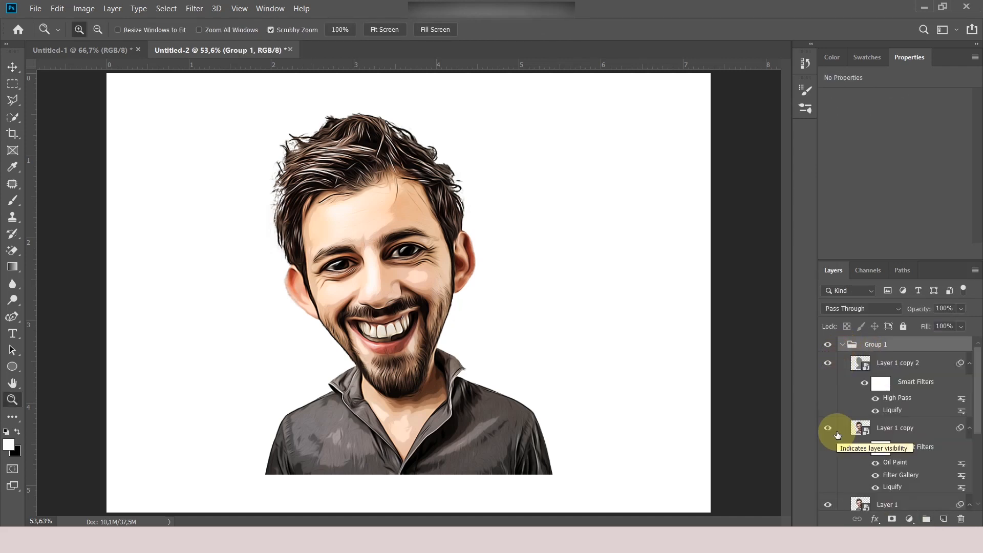
{"action": "left_click", "coordinate": [909, 506]}
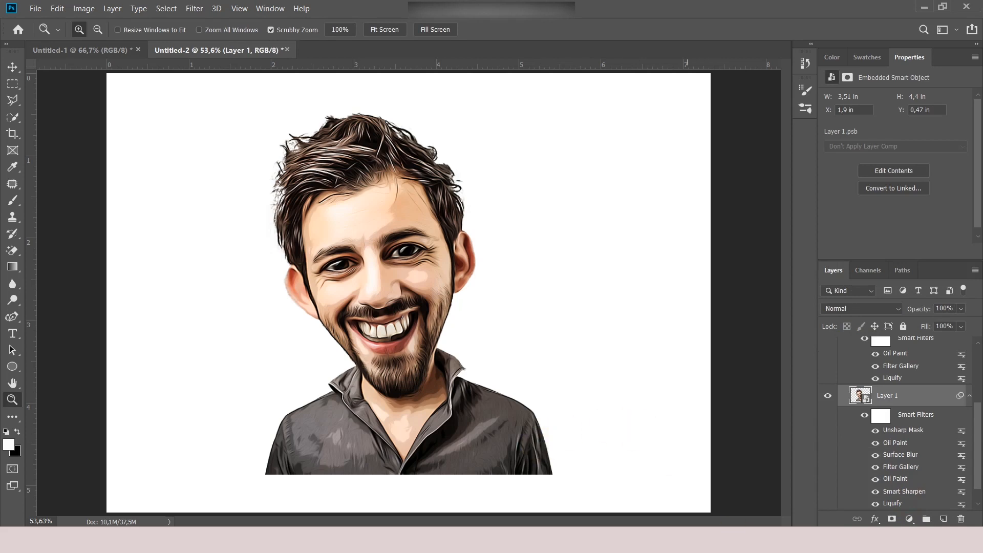
{"action": "left_click", "coordinate": [892, 519]}
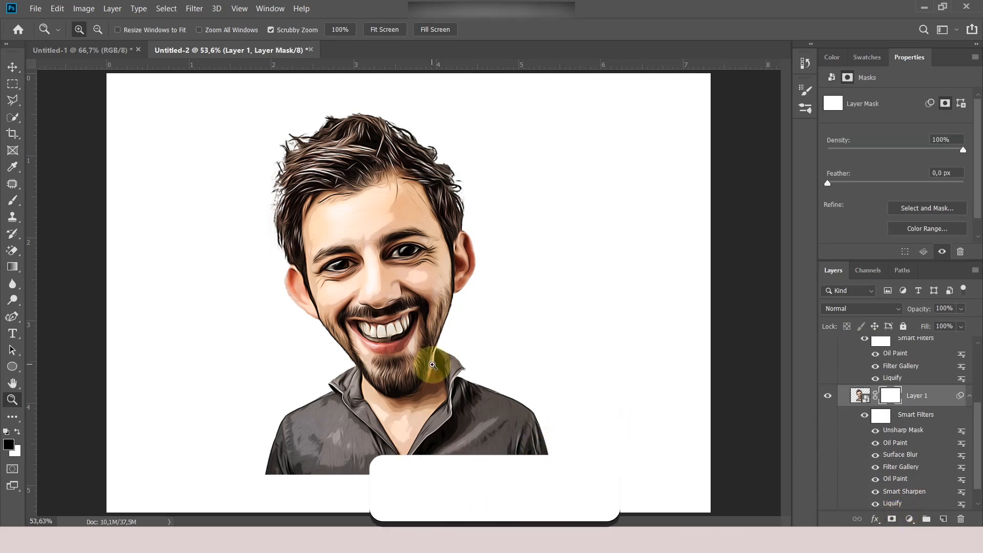
Step: Paint black on Layer 1's mask with a 15 px brush to hide the fringe along the hair's left edge
{"action": "left_click", "coordinate": [21, 203]}
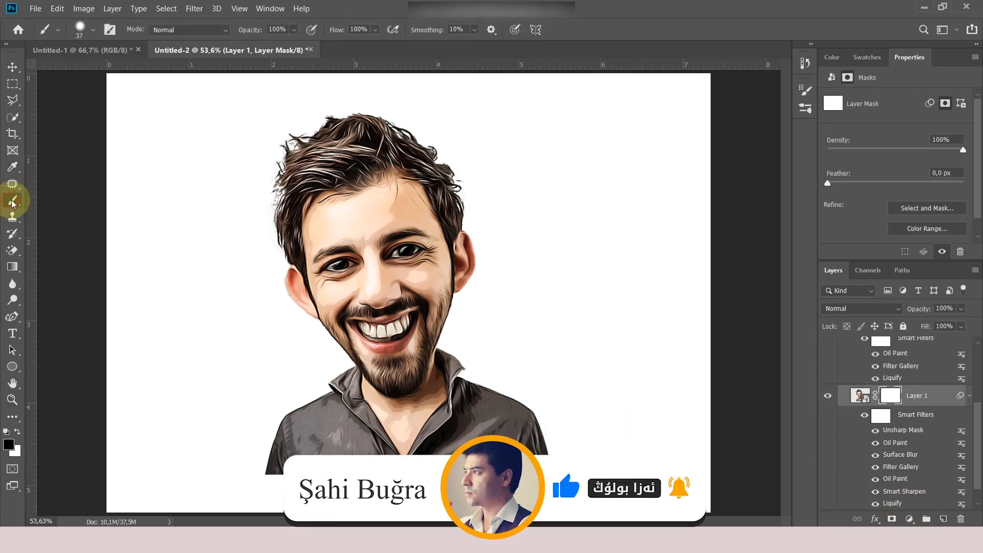
{"action": "right_click", "coordinate": [118, 223]}
{"action": "left_click_drag", "start_coordinate": [200, 255], "coordinate": [190, 255]}
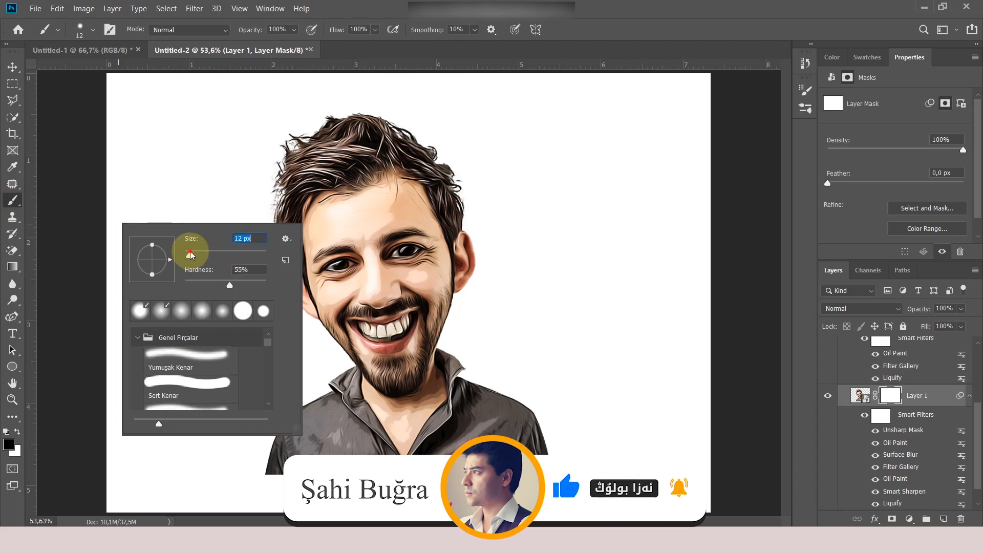
{"action": "key", "text": "Return"}
{"action": "key", "text": "z"}
{"action": "left_click_drag", "start_coordinate": [285, 177], "coordinate": [347, 177]}
{"action": "key", "text": "b"}
{"action": "mouse_move", "coordinate": [239, 254]}
{"action": "left_mouse_down"}
{"action": "mouse_move", "coordinate": [222, 283]}
{"action": "mouse_move", "coordinate": [246, 287]}
{"action": "left_mouse_up"}
{"action": "right_click", "coordinate": [208, 342]}
{"action": "left_click", "coordinate": [277, 378]}
{"action": "left_click", "coordinate": [244, 156]}
{"action": "left_click_drag", "start_coordinate": [238, 109], "coordinate": [252, 157]}
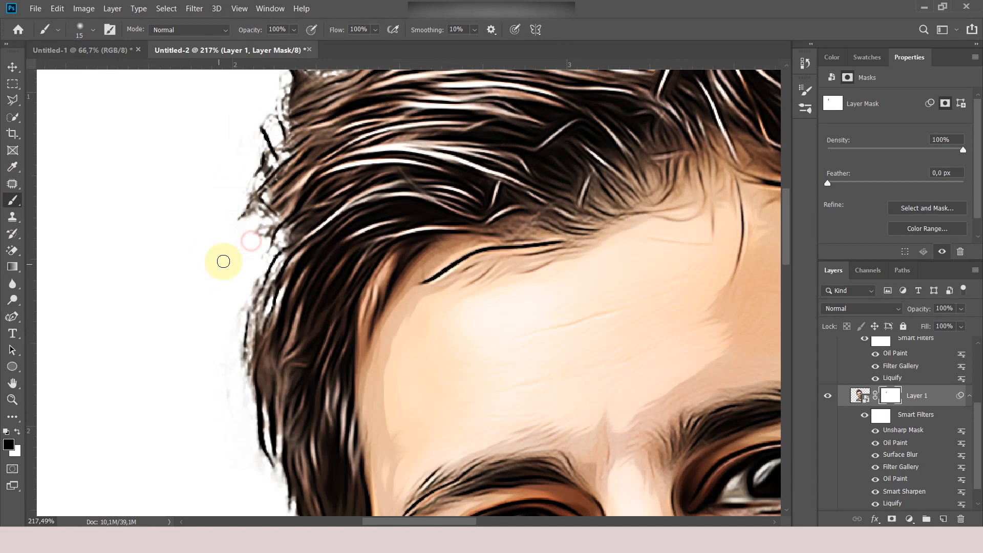
{"action": "scroll", "coordinate": [286, 254], "scroll_direction": "up", "scroll_amount": 5}
{"action": "left_click_drag", "start_coordinate": [272, 357], "coordinate": [228, 375]}
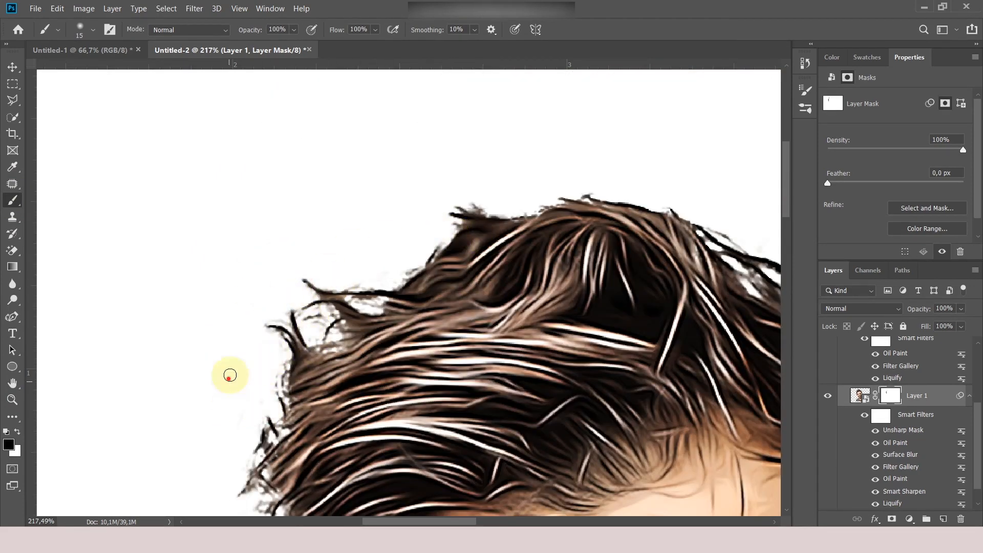
Step: Enlarge the brush to 69 px and mask the fringe along the top and right edges of the hair
{"action": "scroll", "coordinate": [229, 375], "scroll_direction": "right", "scroll_amount": 3}
{"action": "right_click", "coordinate": [334, 178]}
{"action": "left_click", "coordinate": [419, 210]}
{"action": "left_click_drag", "start_coordinate": [241, 223], "coordinate": [189, 261]}
{"action": "left_click_drag", "start_coordinate": [344, 172], "coordinate": [382, 170]}
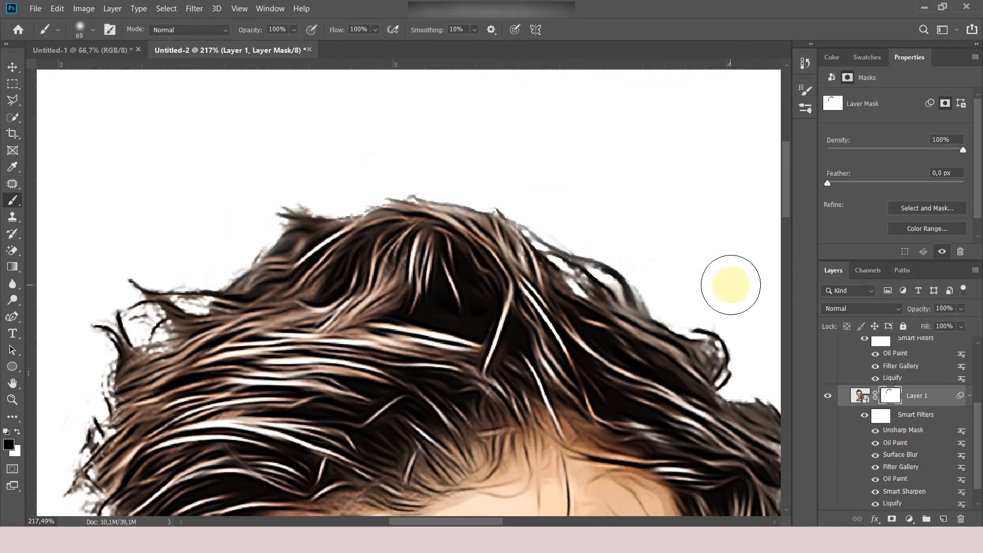
{"action": "scroll", "coordinate": [570, 231], "scroll_direction": "down", "scroll_amount": 3}
{"action": "scroll", "coordinate": [570, 231], "scroll_direction": "right", "scroll_amount": 3}
{"action": "scroll", "coordinate": [691, 433], "scroll_direction": "down", "scroll_amount": 3}
{"action": "left_click_drag", "start_coordinate": [652, 132], "coordinate": [711, 231]}
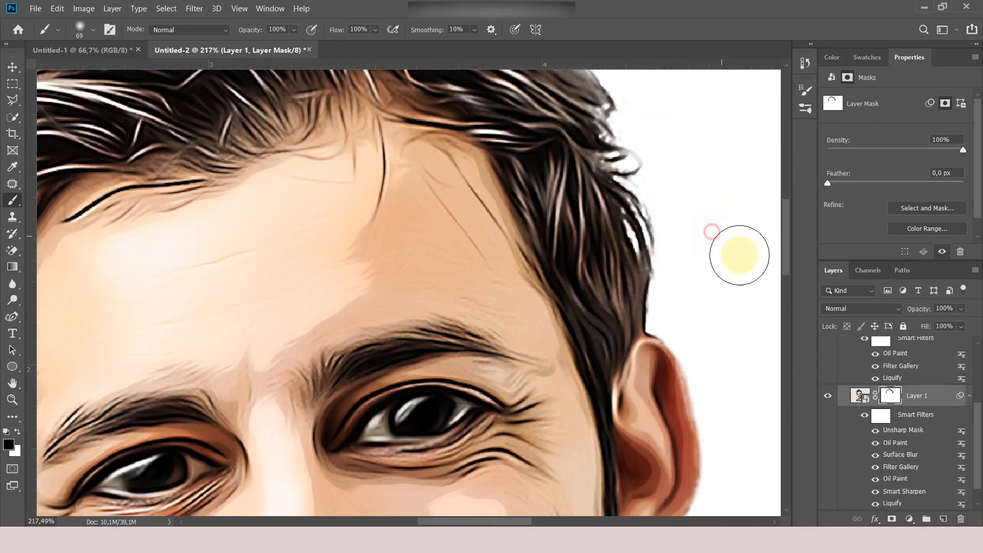
Step: Paint out the remaining fringe along the left side of the hair on Layer 1's mask
{"action": "scroll", "coordinate": [276, 272], "scroll_direction": "left", "scroll_amount": 5}
{"action": "left_click_drag", "start_coordinate": [279, 307], "coordinate": [333, 174]}
{"action": "key", "text": "ctrl+z"}
{"action": "left_click", "coordinate": [890, 396]}
{"action": "key", "text": "x"}
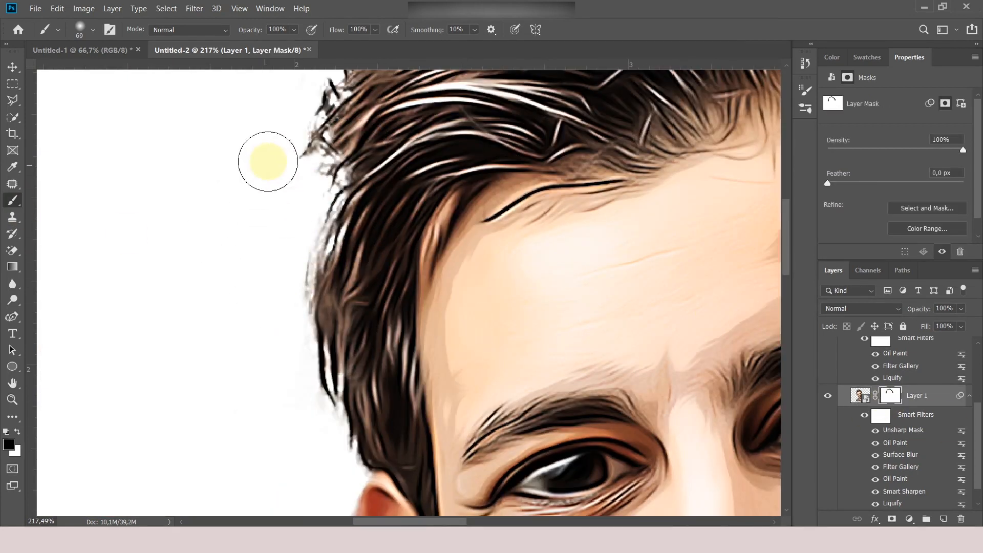
{"action": "scroll", "coordinate": [325, 106], "scroll_direction": "up", "scroll_amount": 3}
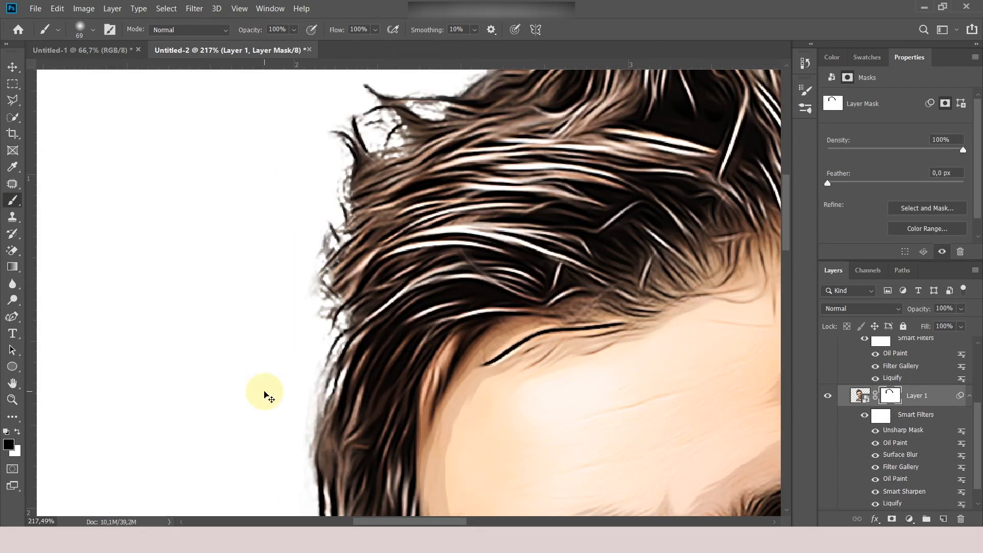
{"action": "key", "text": "ctrl+0"}
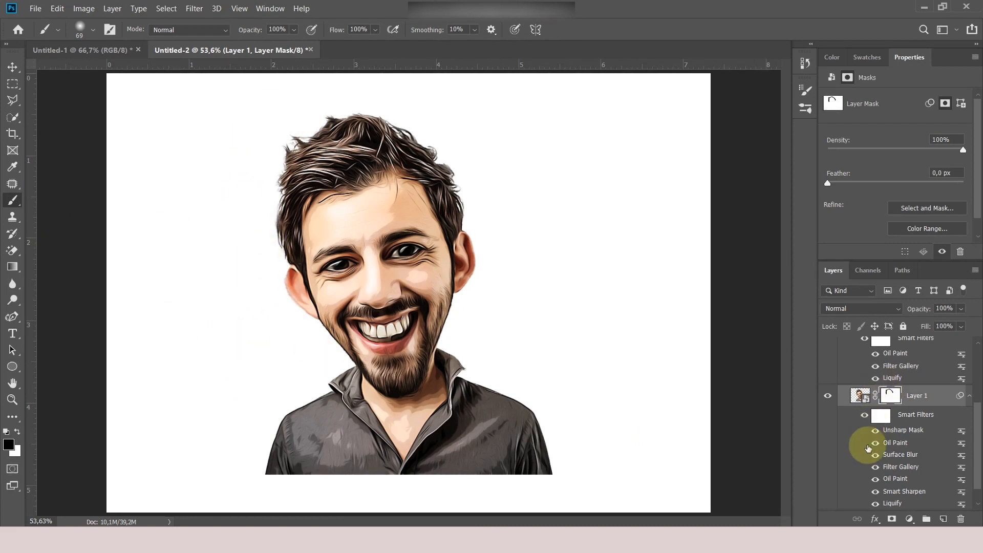
Step: Collapse Group 1 and move it straight down until the shirt meets the bottom edge of the canvas
{"action": "scroll", "coordinate": [867, 449], "scroll_direction": "up", "scroll_amount": 3}
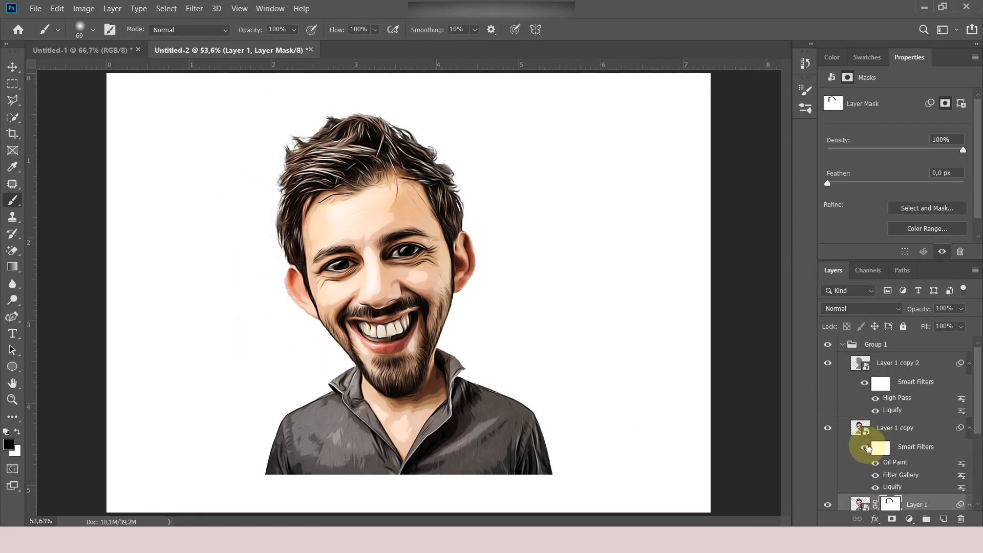
{"action": "left_click", "coordinate": [844, 345]}
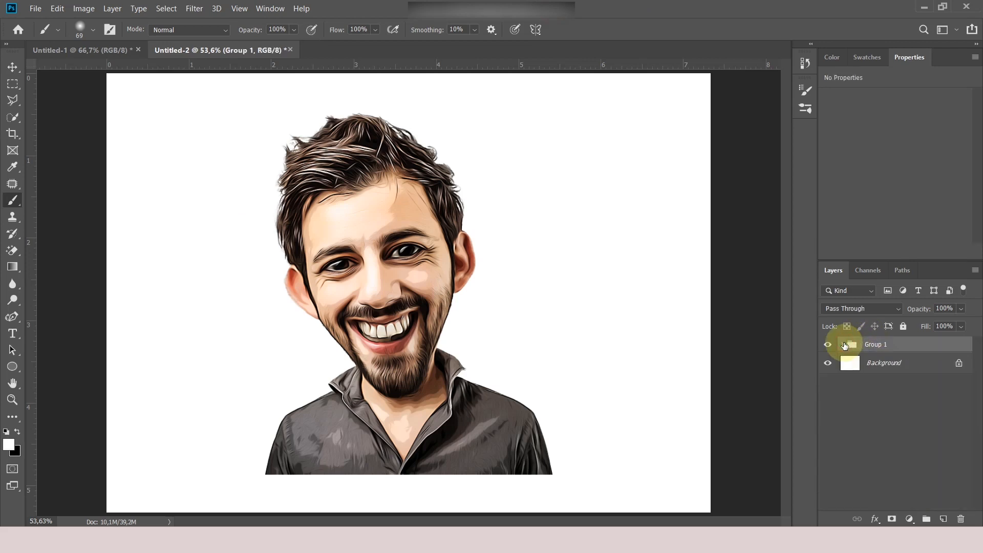
{"action": "key", "text": "v"}
{"action": "key", "text": "ctrl+t"}
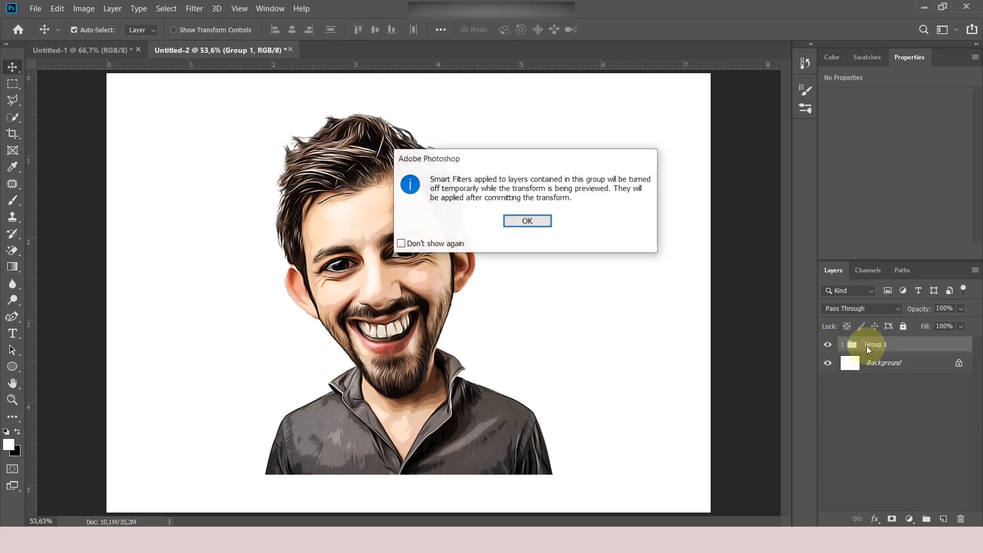
{"action": "left_click", "coordinate": [528, 221]}
{"action": "left_click_drag", "start_coordinate": [410, 320], "coordinate": [415, 351]}
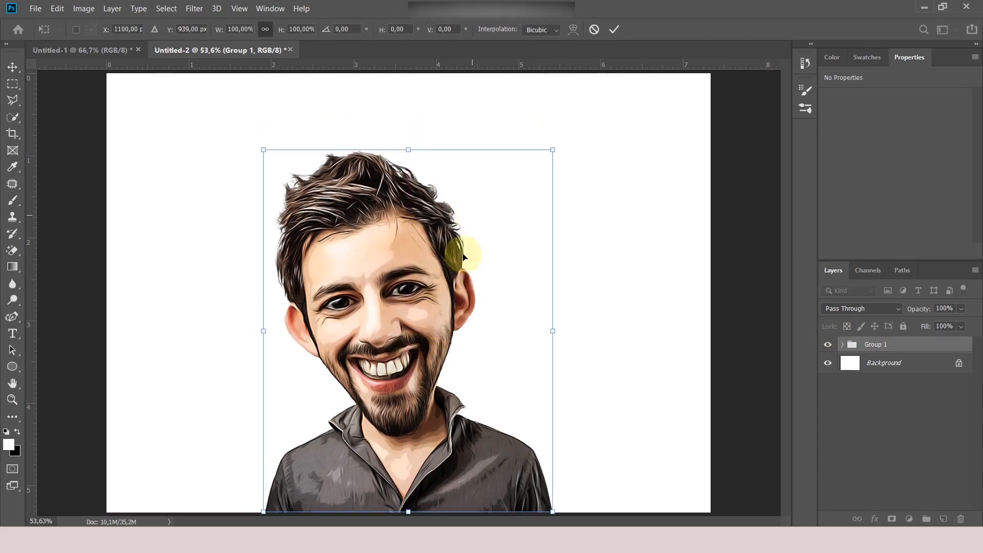
{"action": "mouse_move", "coordinate": [420, 296]}
{"action": "left_mouse_down"}
{"action": "mouse_move", "coordinate": [448, 296]}
{"action": "mouse_move", "coordinate": [420, 296]}
{"action": "left_mouse_up"}
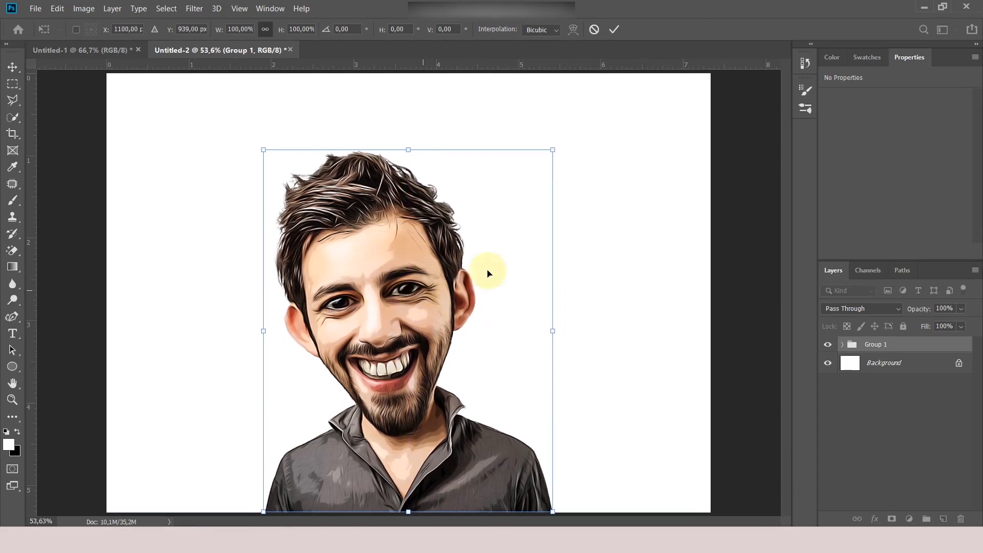
{"action": "left_click", "coordinate": [615, 31]}
Step: Crop the canvas closer around the figure, trimming both sides and a little off the top, to about 4.52 × 5.18 in
{"action": "left_click", "coordinate": [13, 135]}
{"action": "left_click_drag", "start_coordinate": [106, 294], "coordinate": [149, 293]}
{"action": "left_click_drag", "start_coordinate": [657, 293], "coordinate": [608, 301]}
{"action": "left_click_drag", "start_coordinate": [409, 74], "coordinate": [404, 87]}
{"action": "left_click_drag", "start_coordinate": [604, 293], "coordinate": [595, 291]}
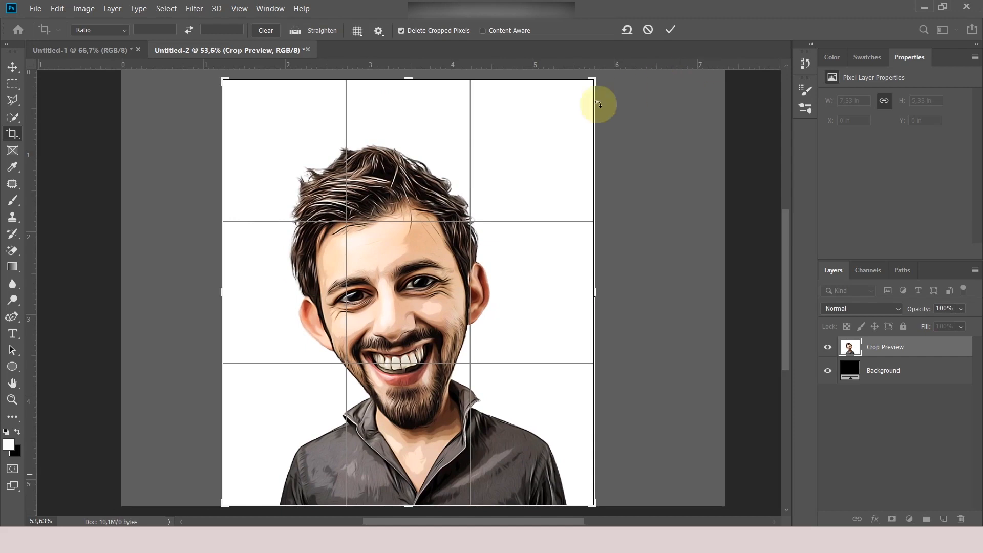
{"action": "left_click", "coordinate": [672, 31]}
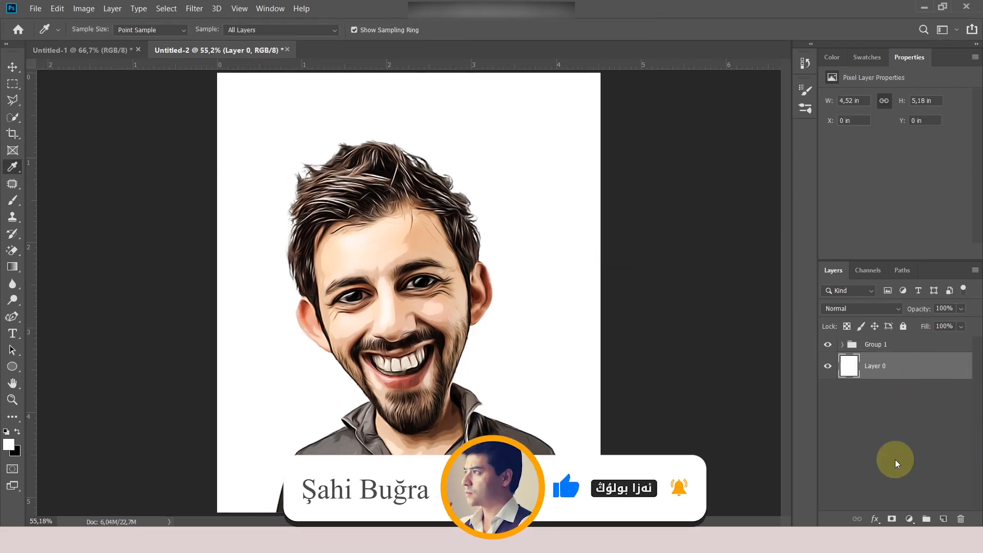
Step: Add an orange Solid Color fill layer, hex fb9925, between Group 1 and Layer 0 as the background
{"action": "left_click", "coordinate": [910, 519]}
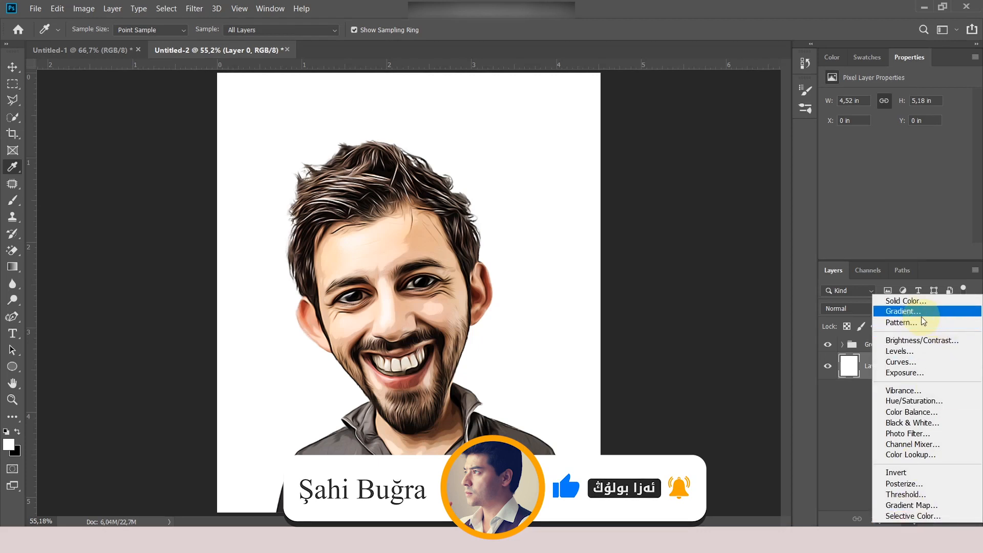
{"action": "left_click", "coordinate": [917, 302]}
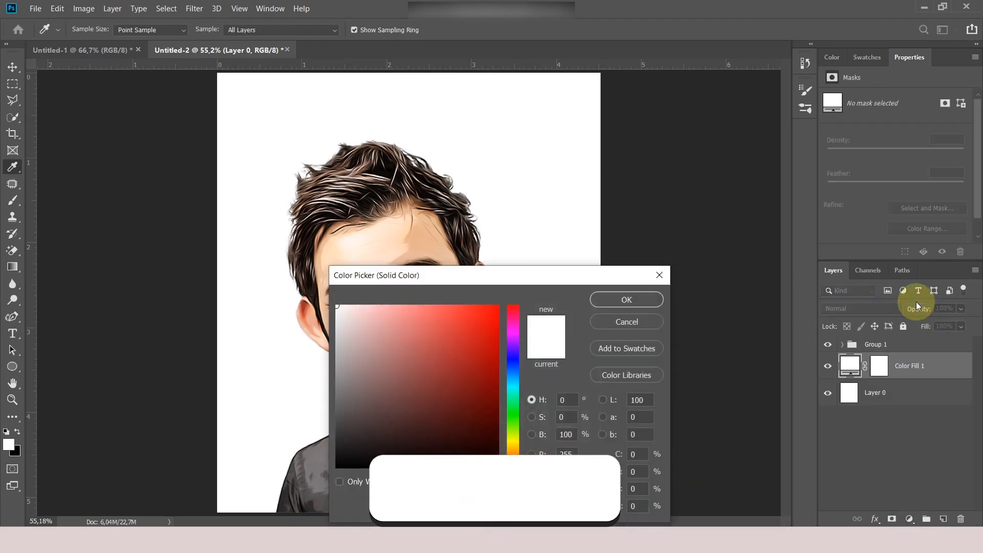
{"action": "type", "text": "fc8c09"}
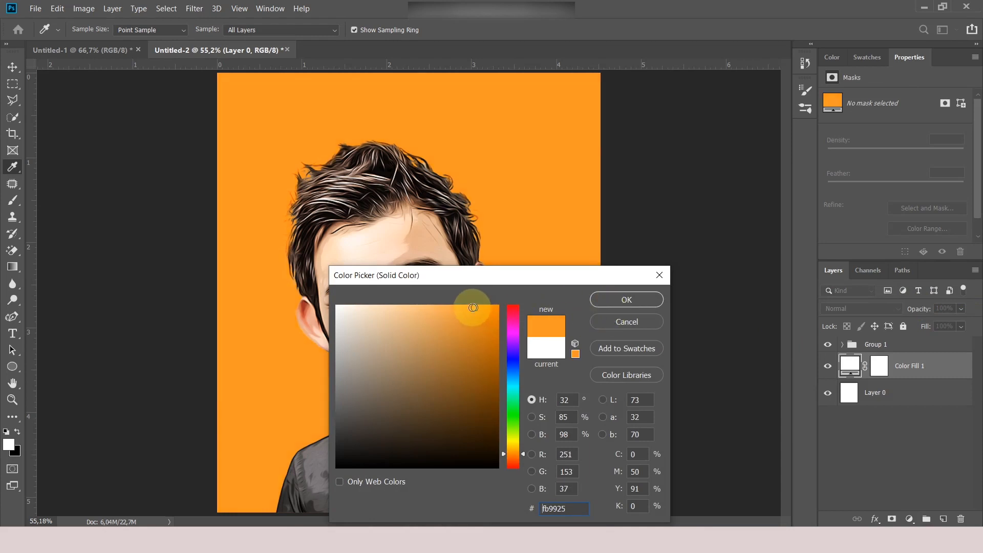
{"action": "left_click", "coordinate": [618, 300]}
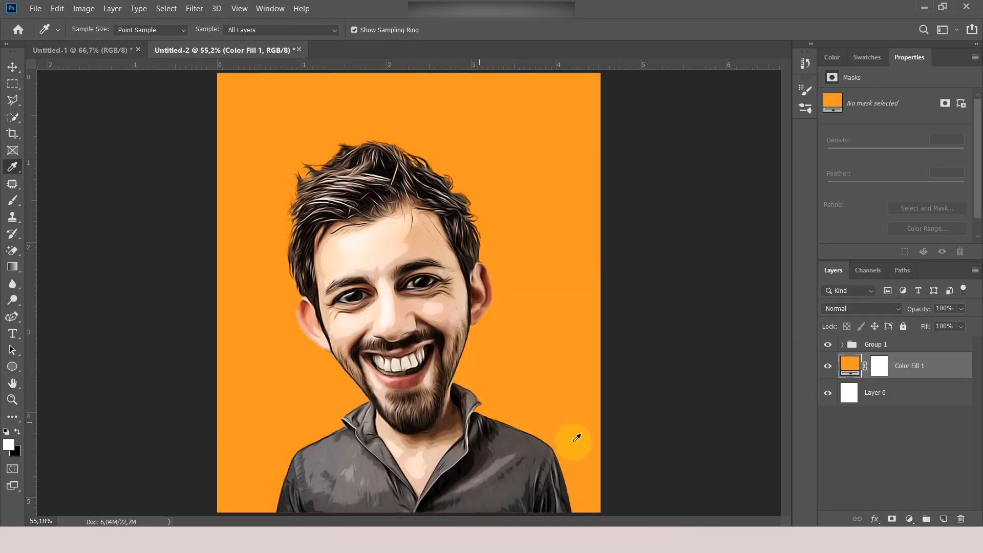